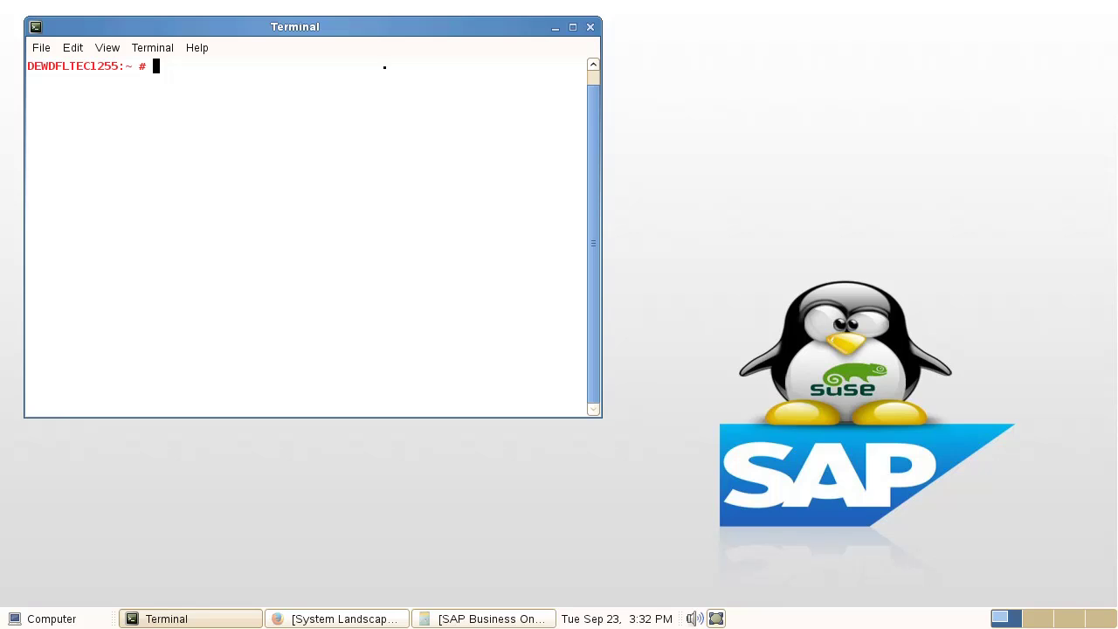
Step: In Terminal, go to /root/Desktop/9.01_REL/Packages.Linux/ServerComponents and run ./install.bin
type("cd /ro")
key("Tab")
type("De")
key("Tab")
key("Tab")
key("Tab")
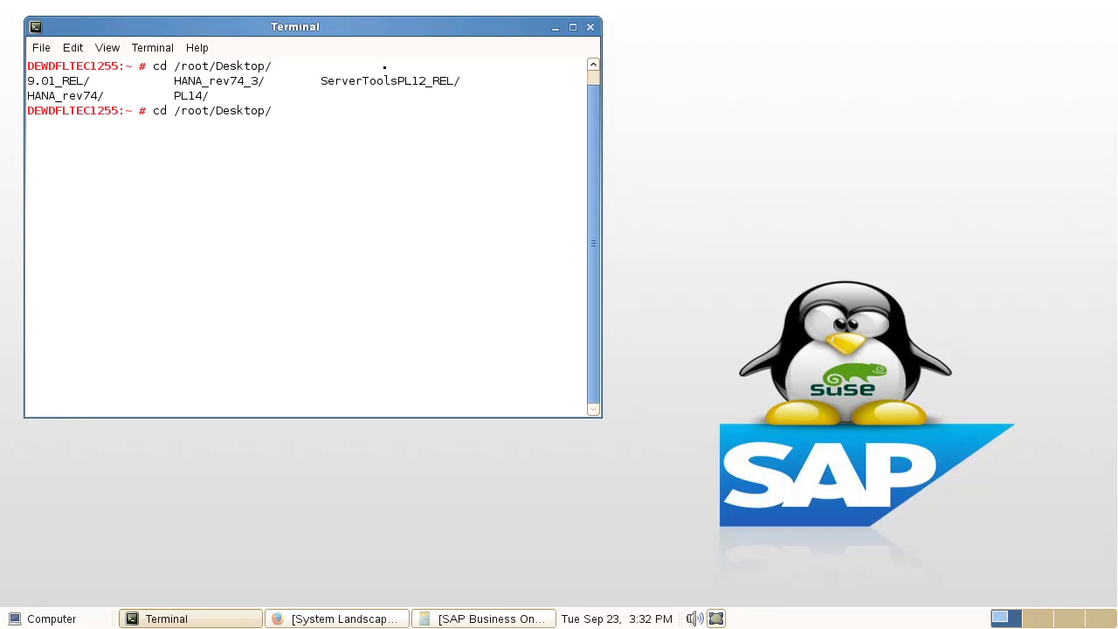
type("9")
key("Tab")
key("Tab")
key("Tab")
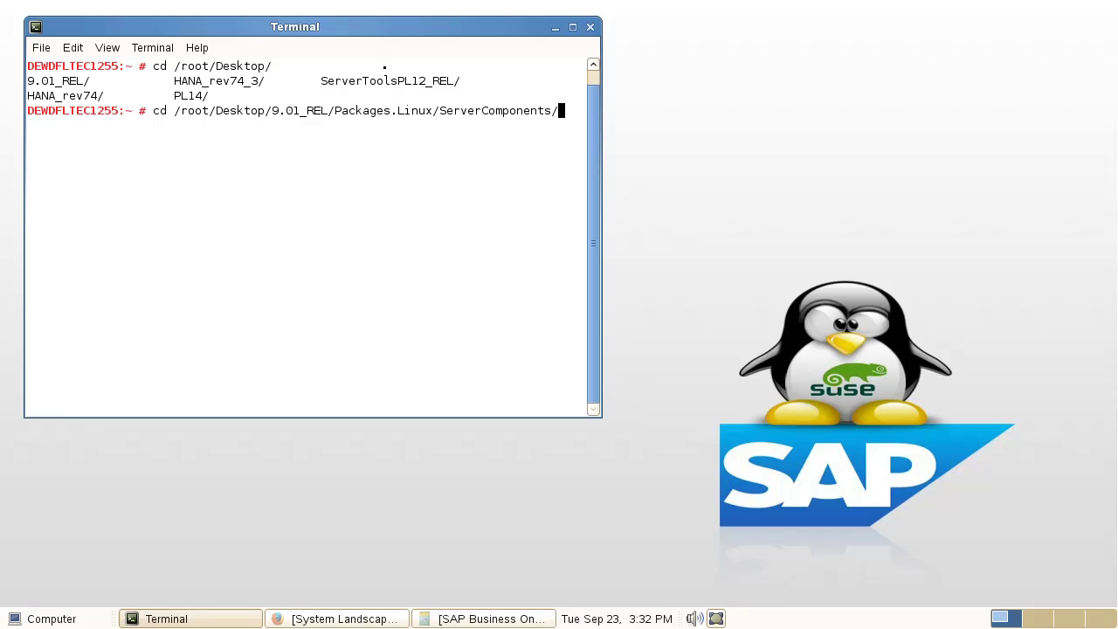
key("Return")
type("./install.bin")
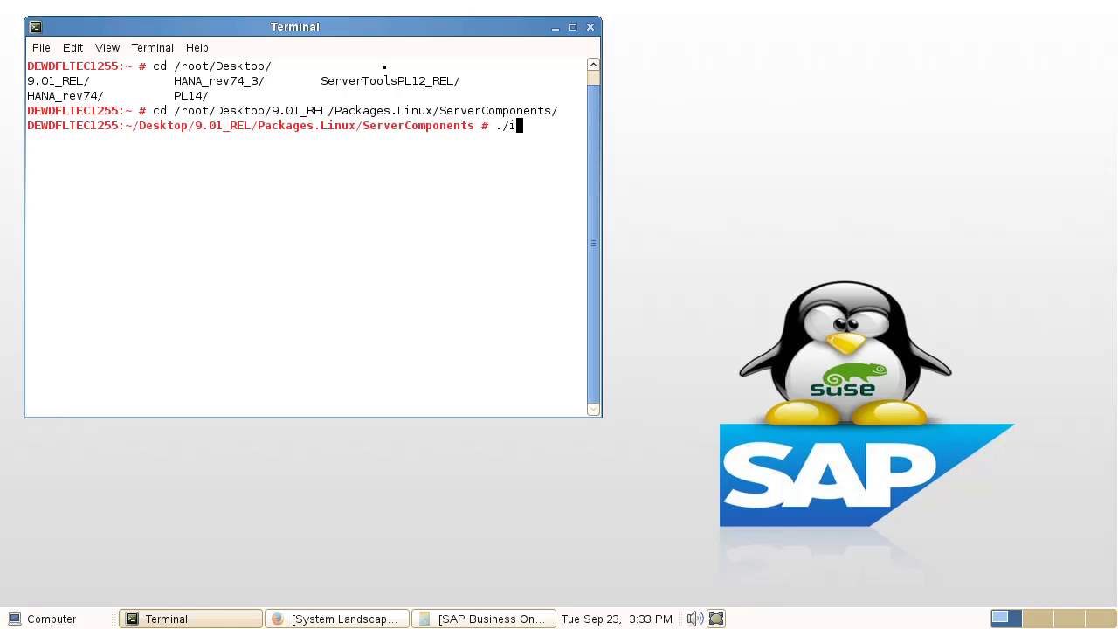
key("Return")
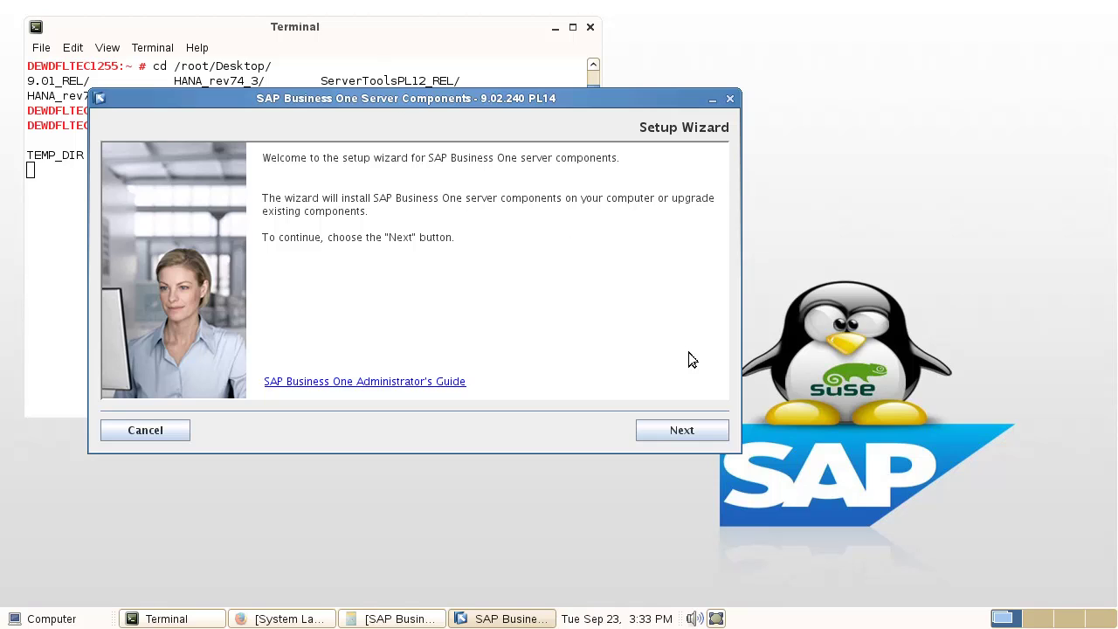
Step: Choose only Backup Service for installation, excluding Mailer and App Framework, and continue to database server details
left_click(684, 431)
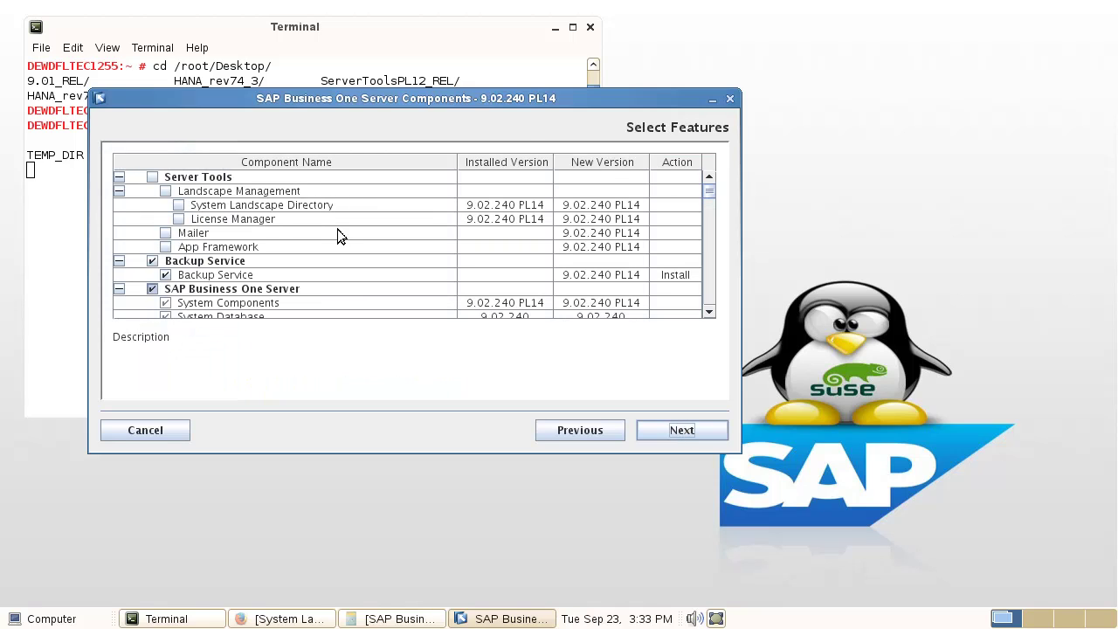
left_click(190, 233)
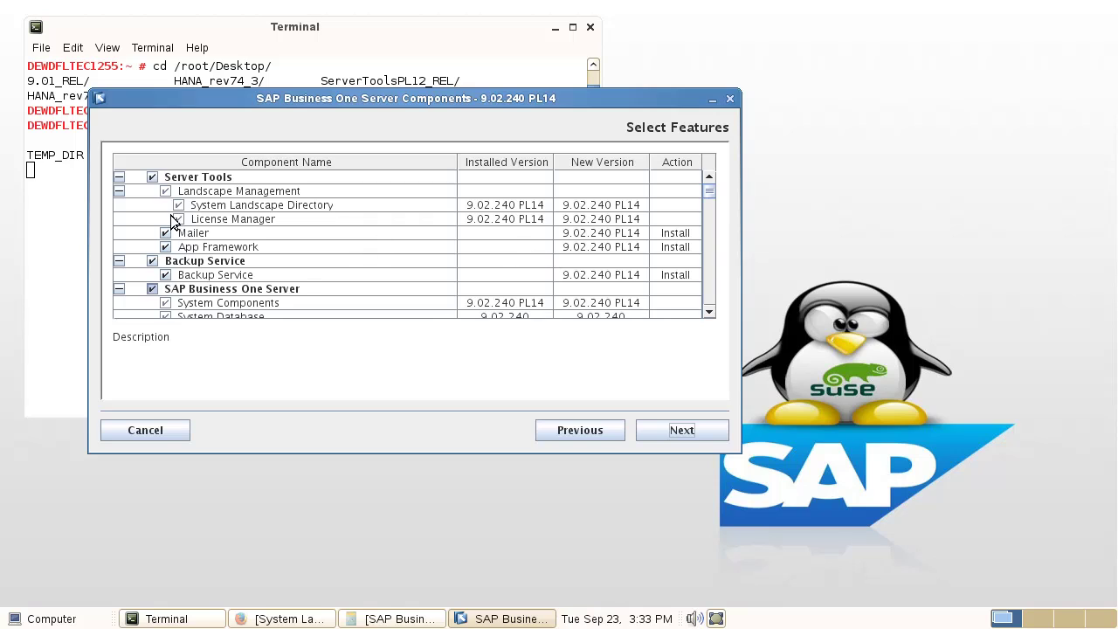
left_click(153, 176)
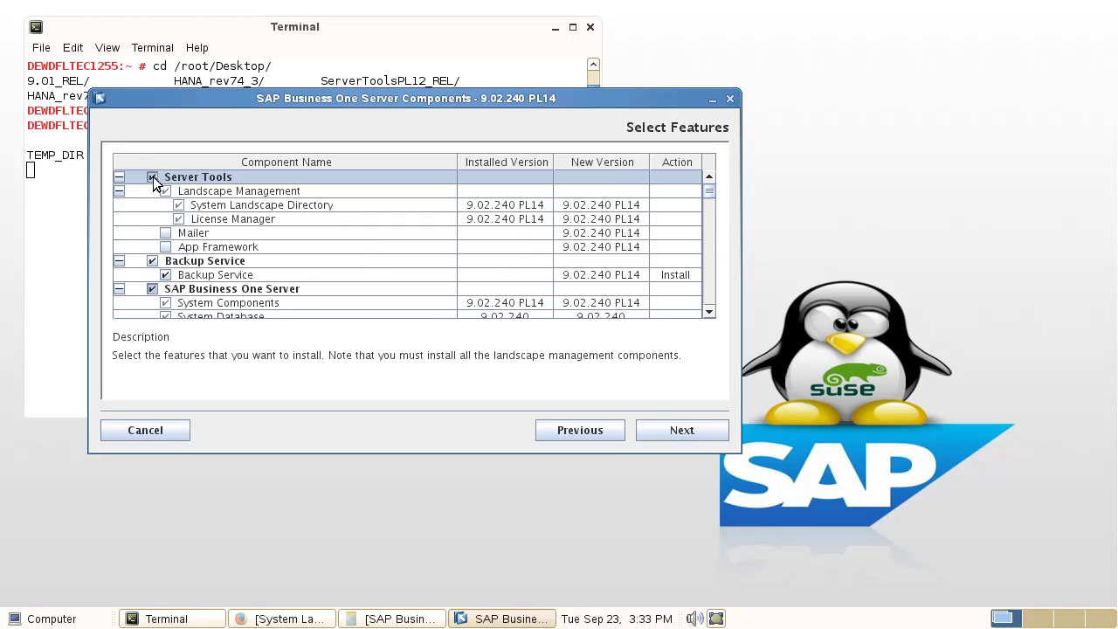
left_click(682, 429)
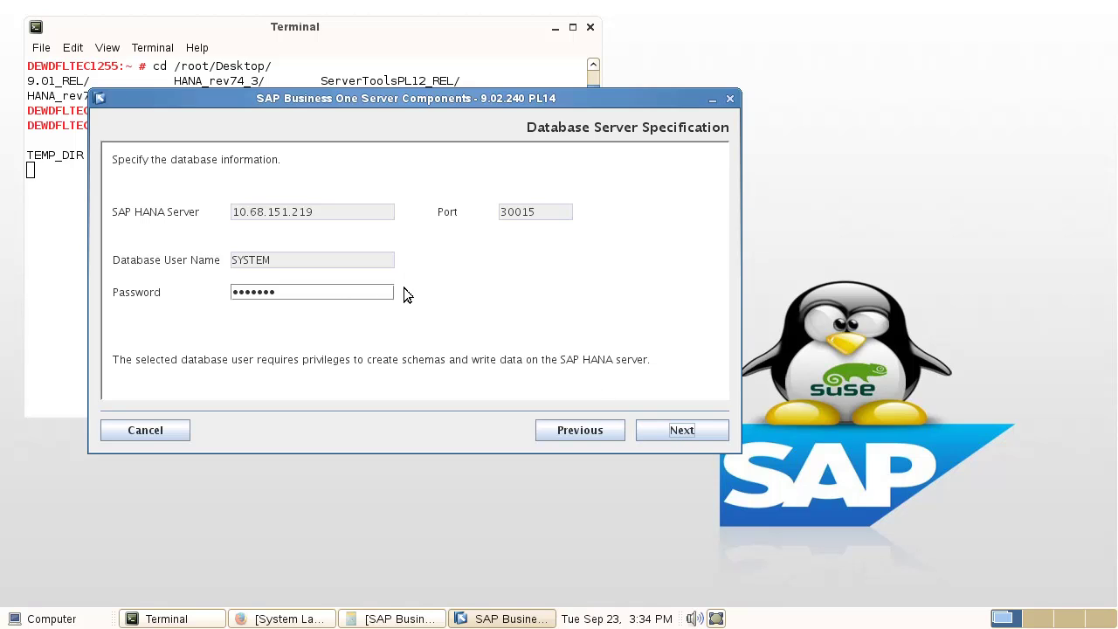
Step: Accept the HANA connection, set a 1000 MB backup folder limit with compression, and install
left_click(691, 432)
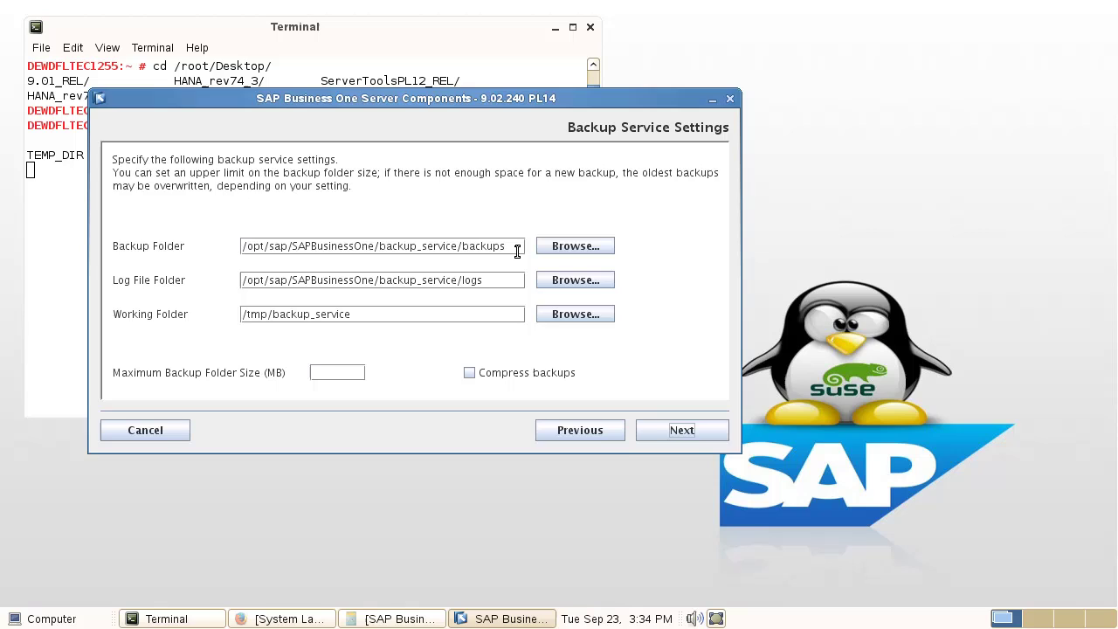
left_click(332, 372)
type("1000")
left_click(469, 373)
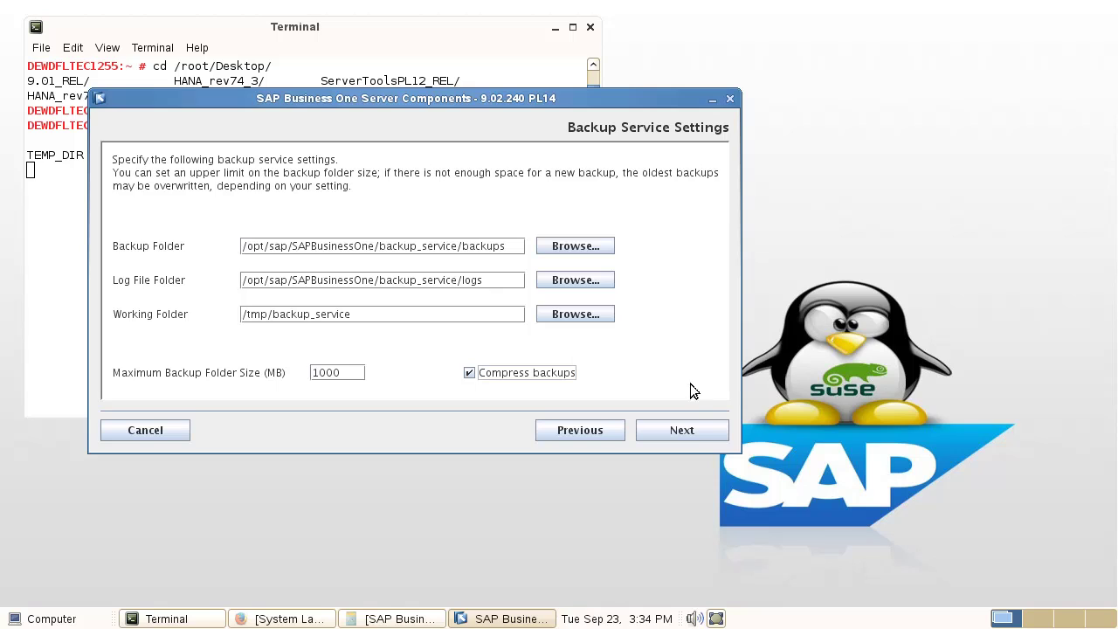
left_click(686, 440)
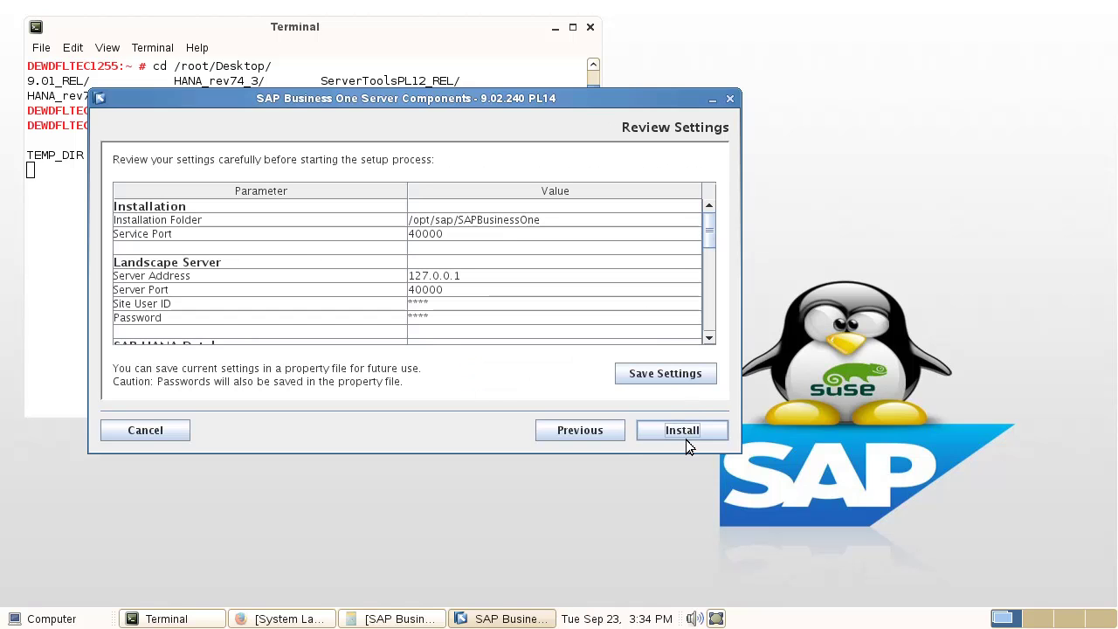
left_click(681, 432)
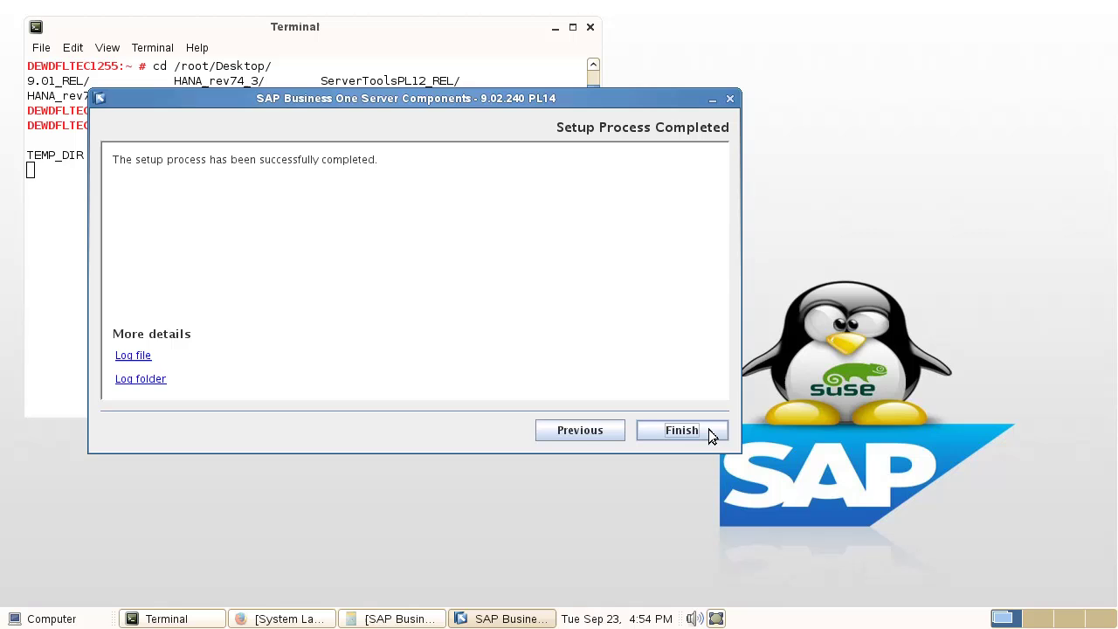
left_click(708, 430)
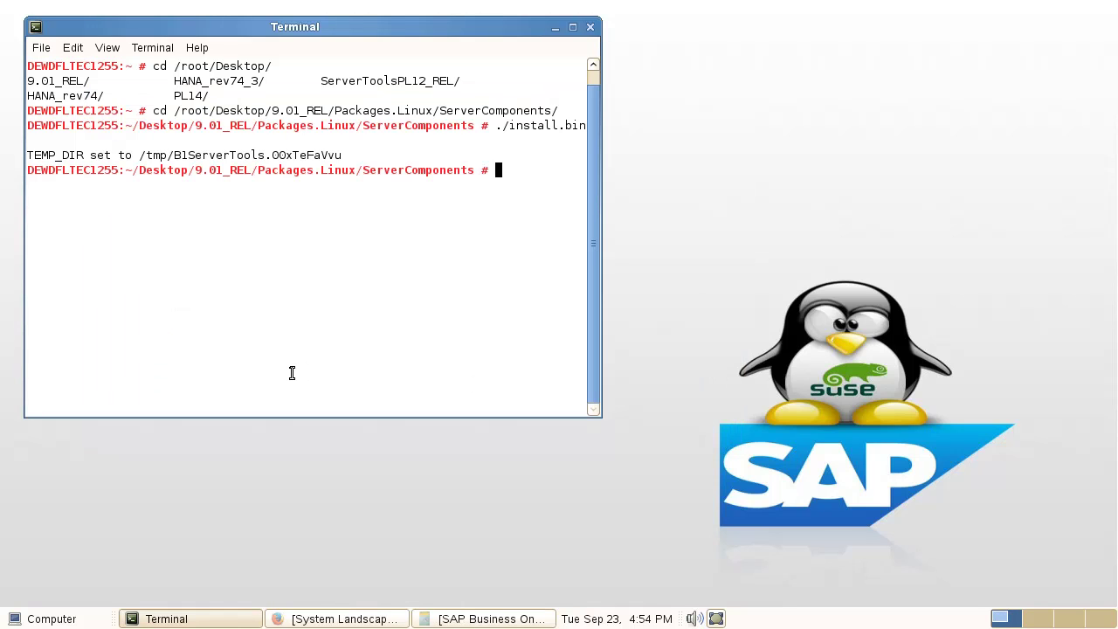
Step: Log in to the System Landscape Directory as the site user and select HANA server 10.68.151.219
left_click(346, 619)
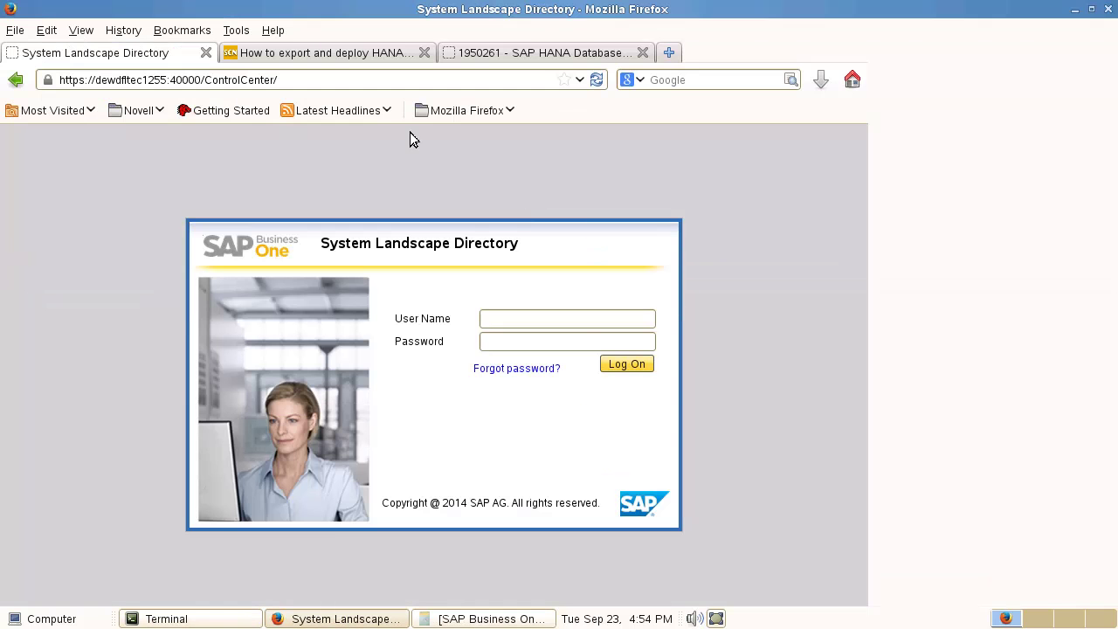
left_click(564, 320)
type("B1Site")
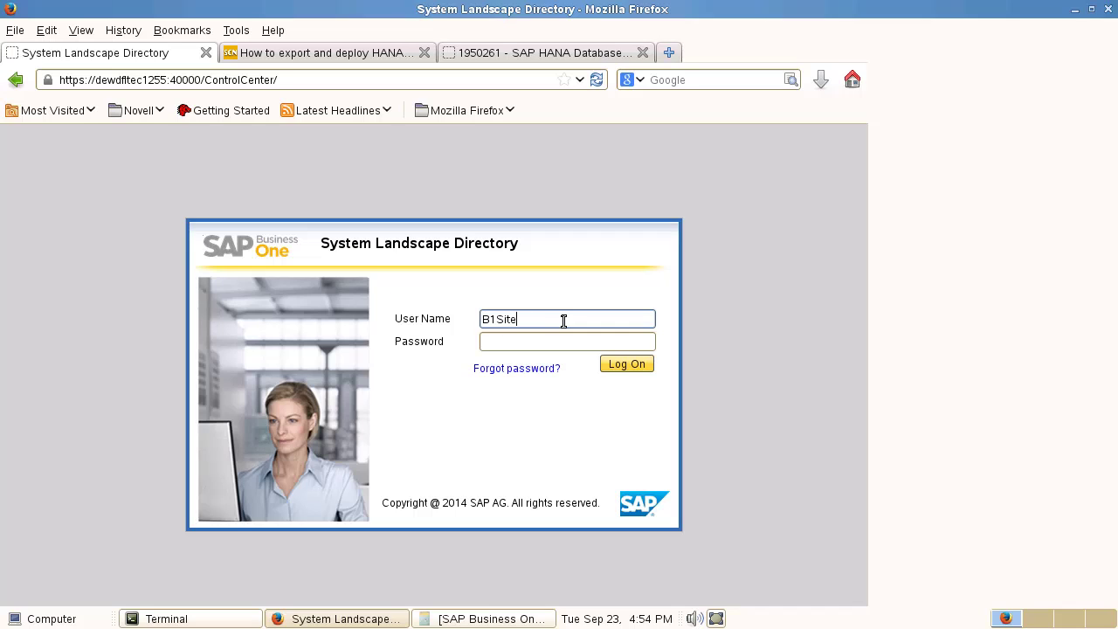
type("User")
key("Tab")
type("aaaa")
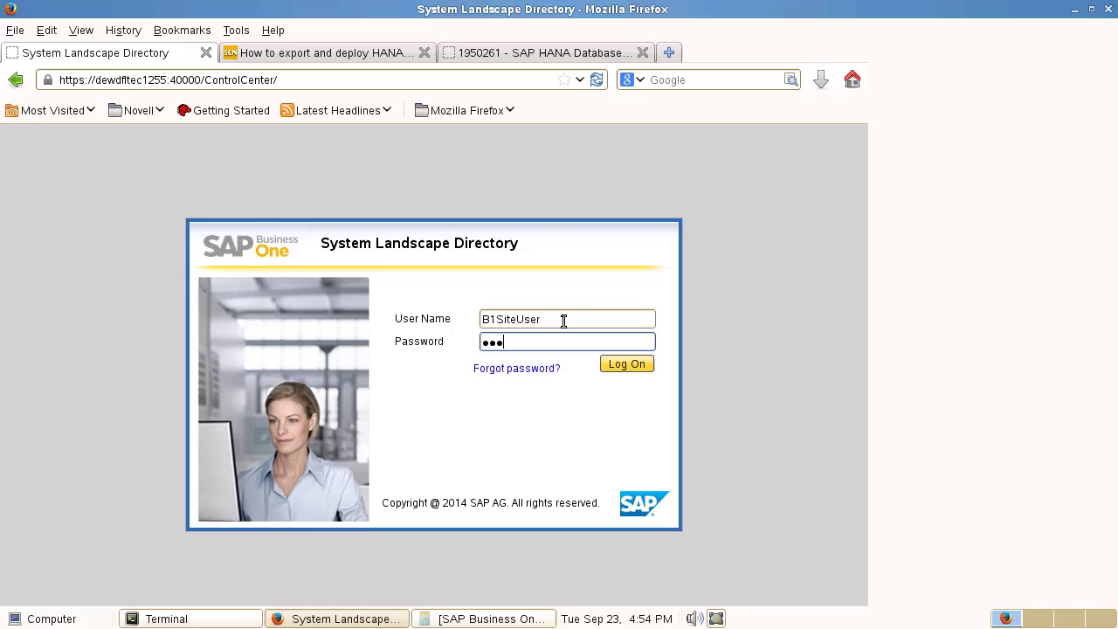
key("Return")
left_click(190, 319)
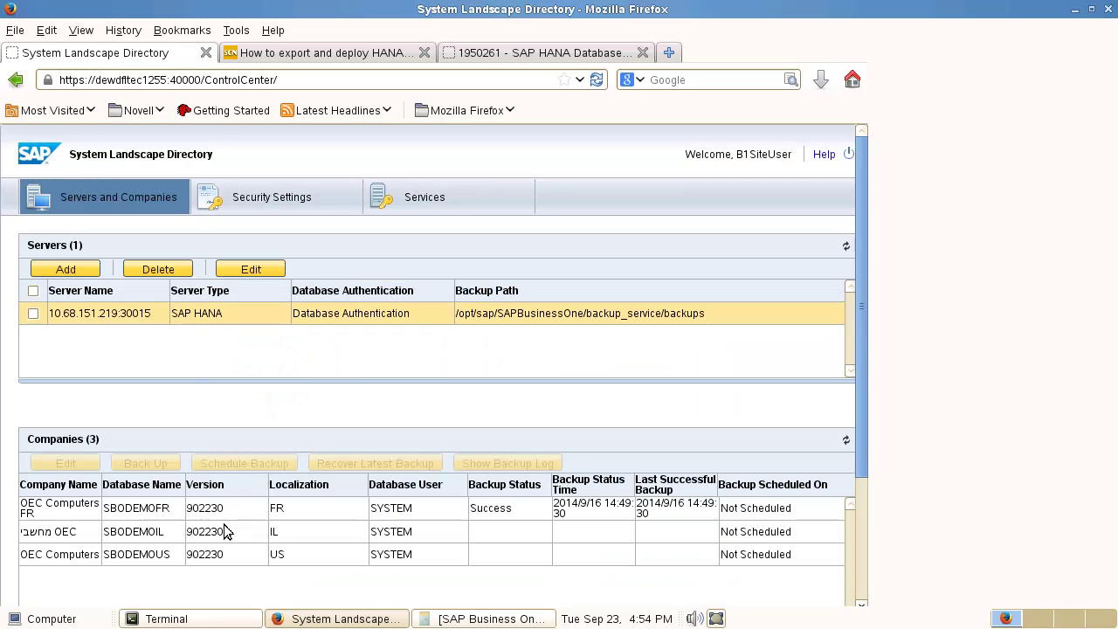
Step: Back up the SBODEMOIL company database and let the backup continue in the background
left_click(91, 539)
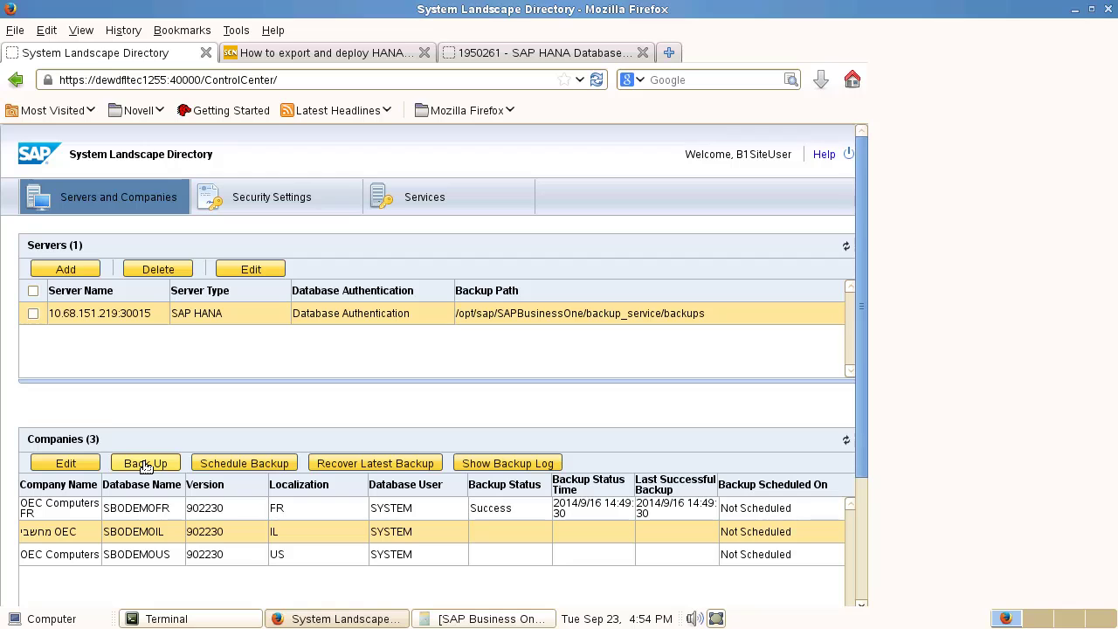
left_click(145, 465)
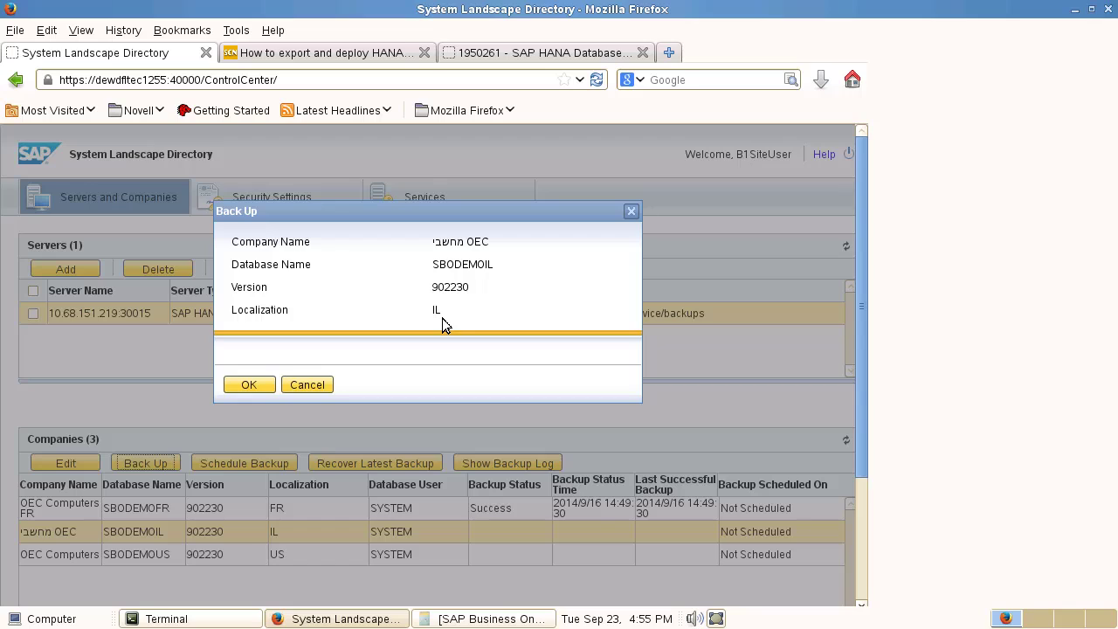
left_click(243, 384)
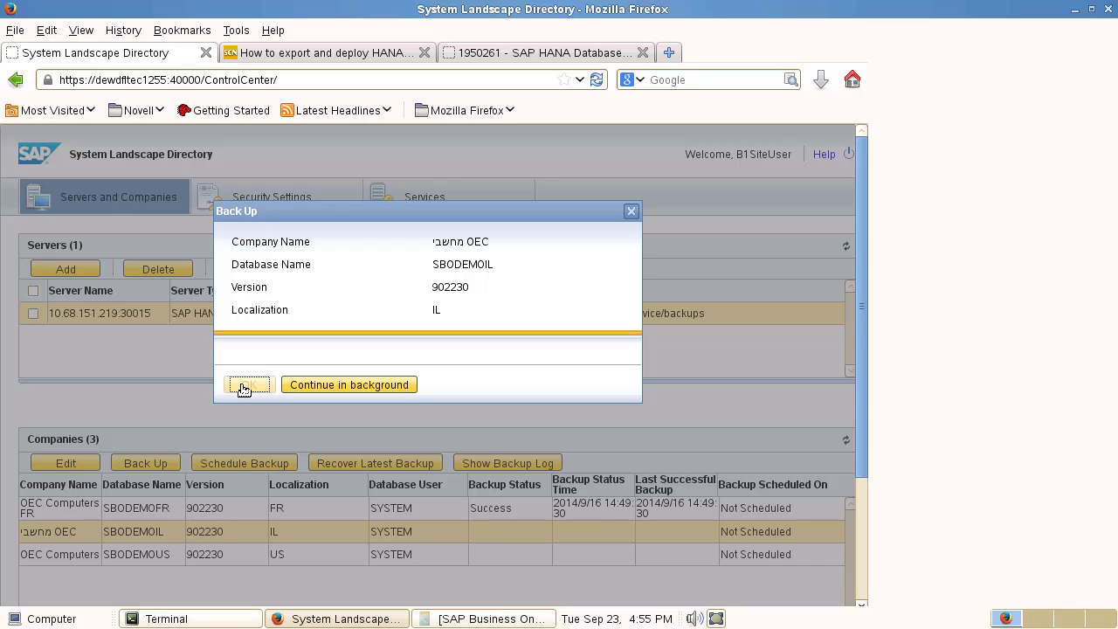
left_click(319, 386)
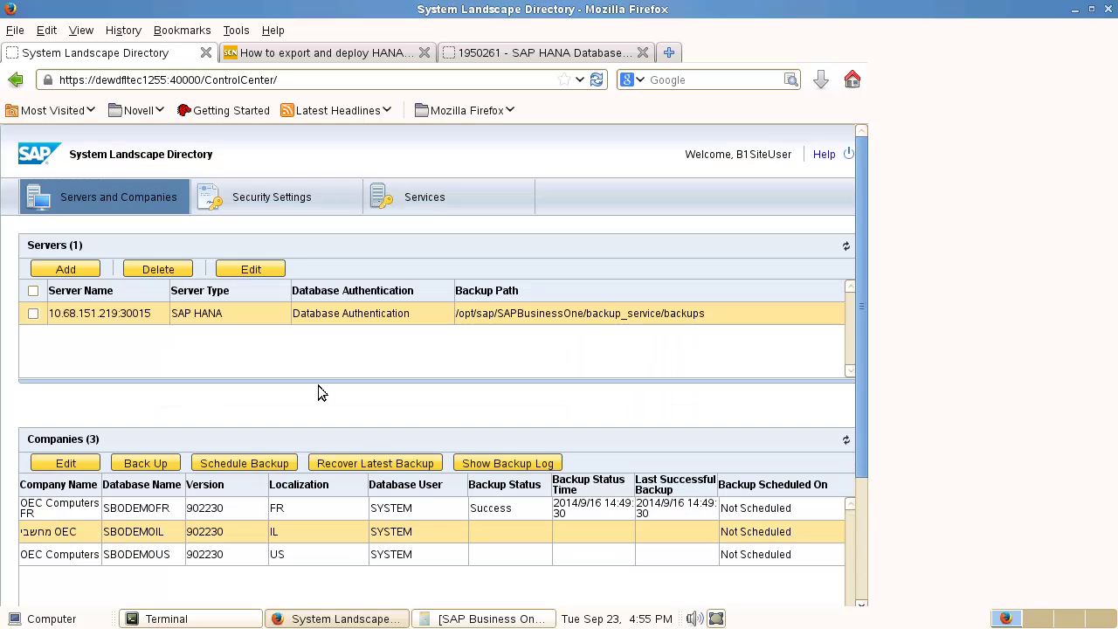
left_click(508, 464)
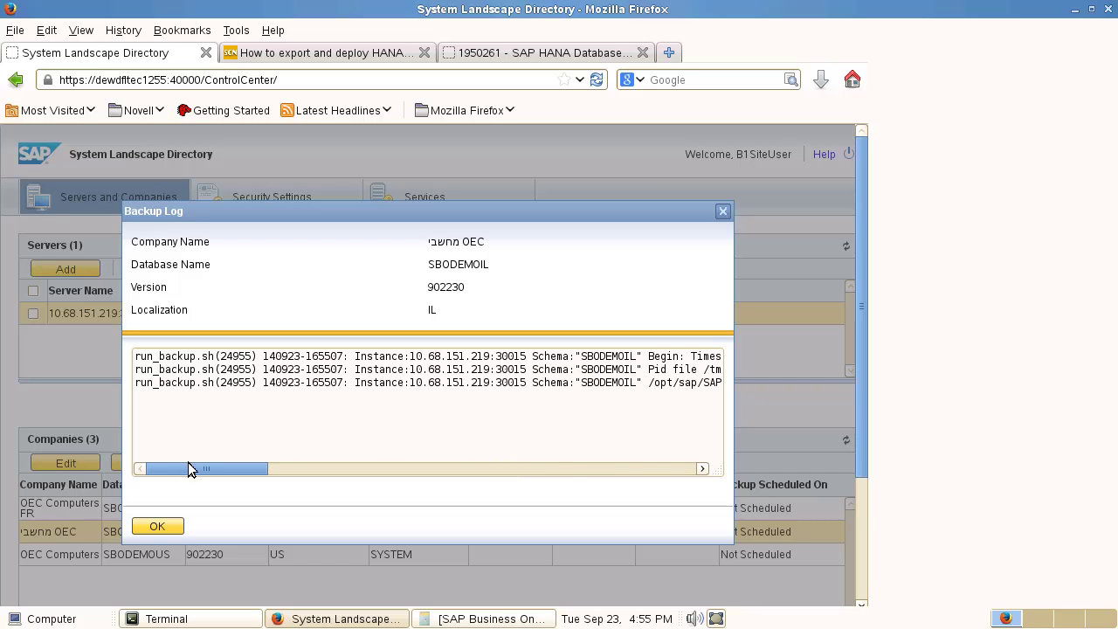
left_click(156, 527)
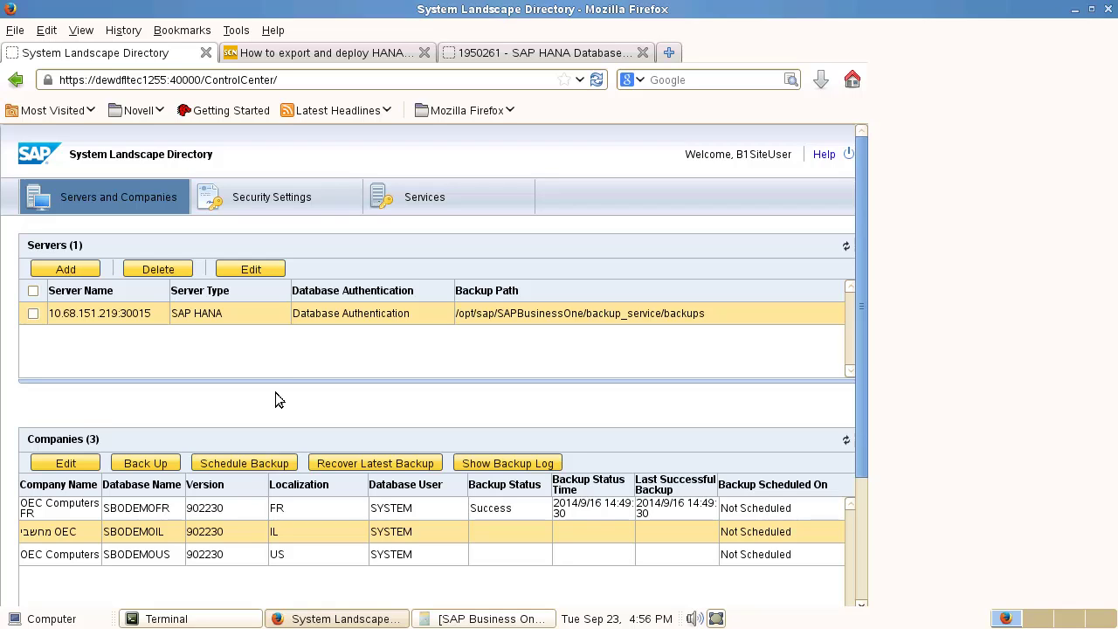
Step: Switch to the HANA model export article and scroll through its steps
left_click(325, 54)
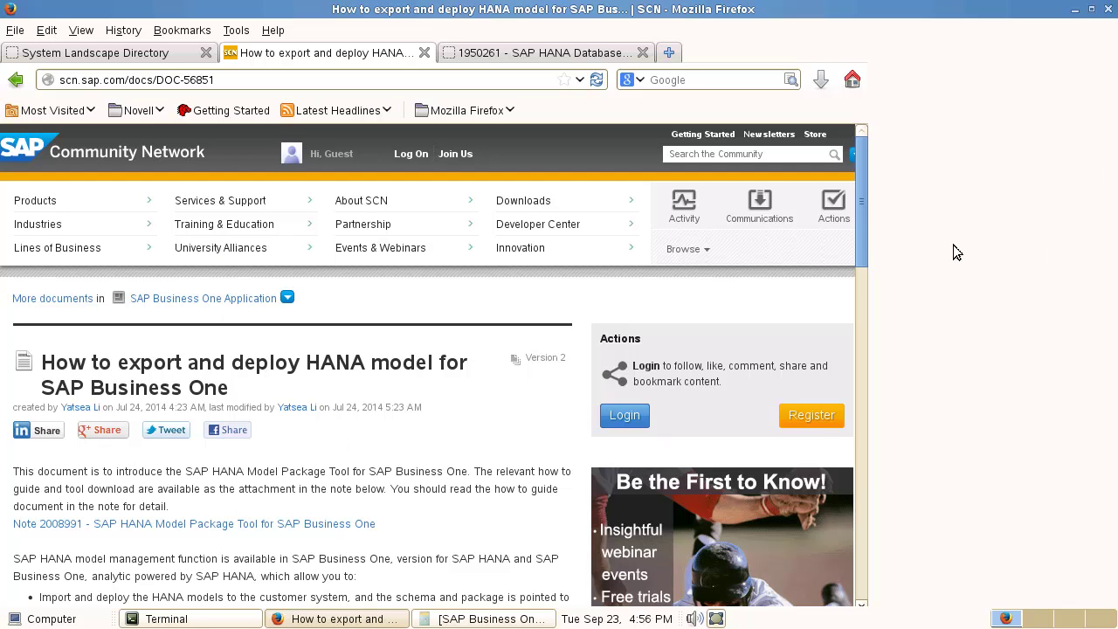
left_click_drag(864, 226, 706, 346)
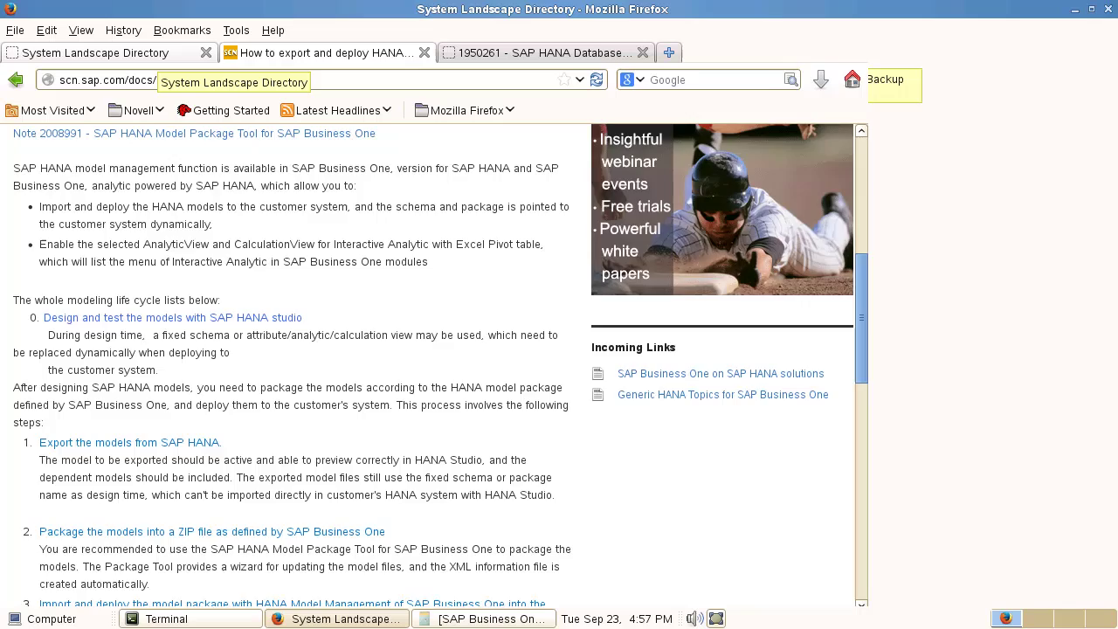
Step: Check SBODEMOIL's backup log in the System Landscape Directory, confirming it finished without errors
left_click(161, 54)
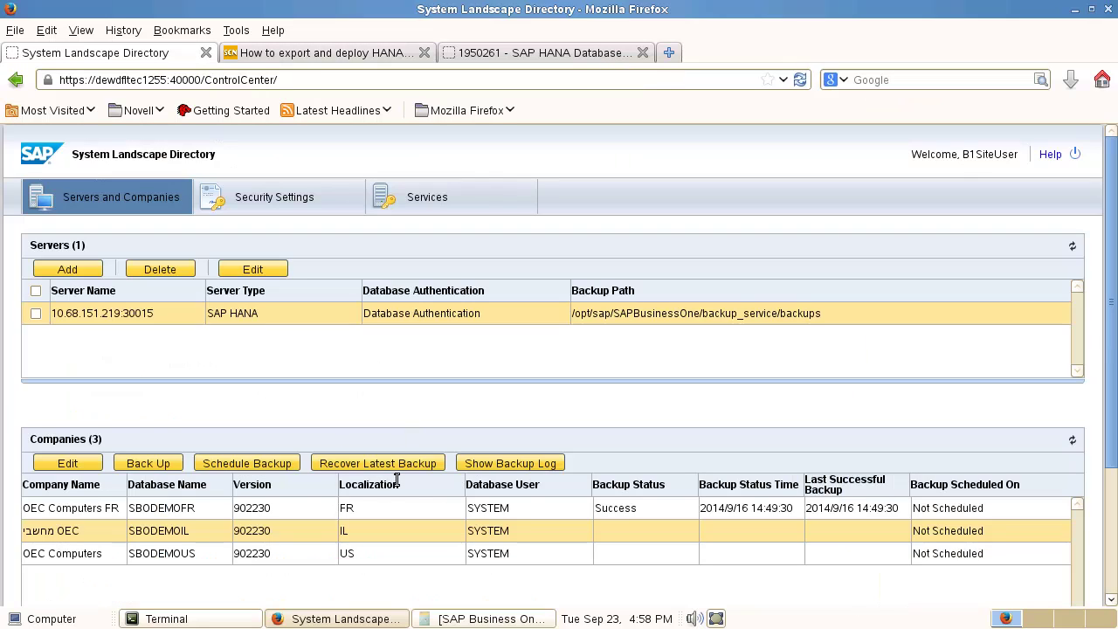
left_click(497, 464)
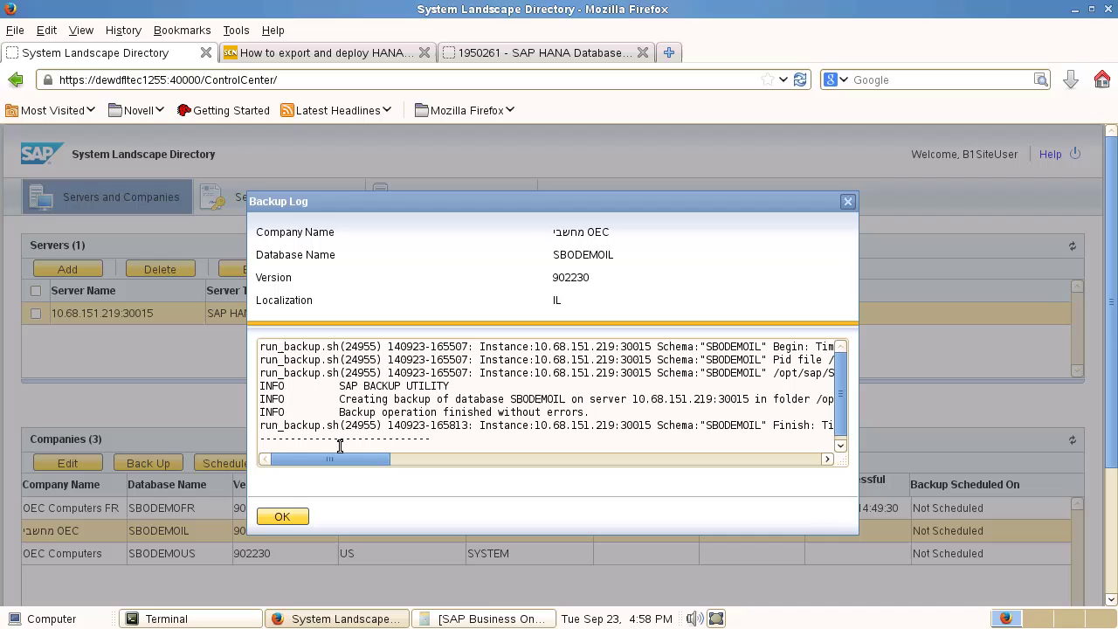
left_click(278, 516)
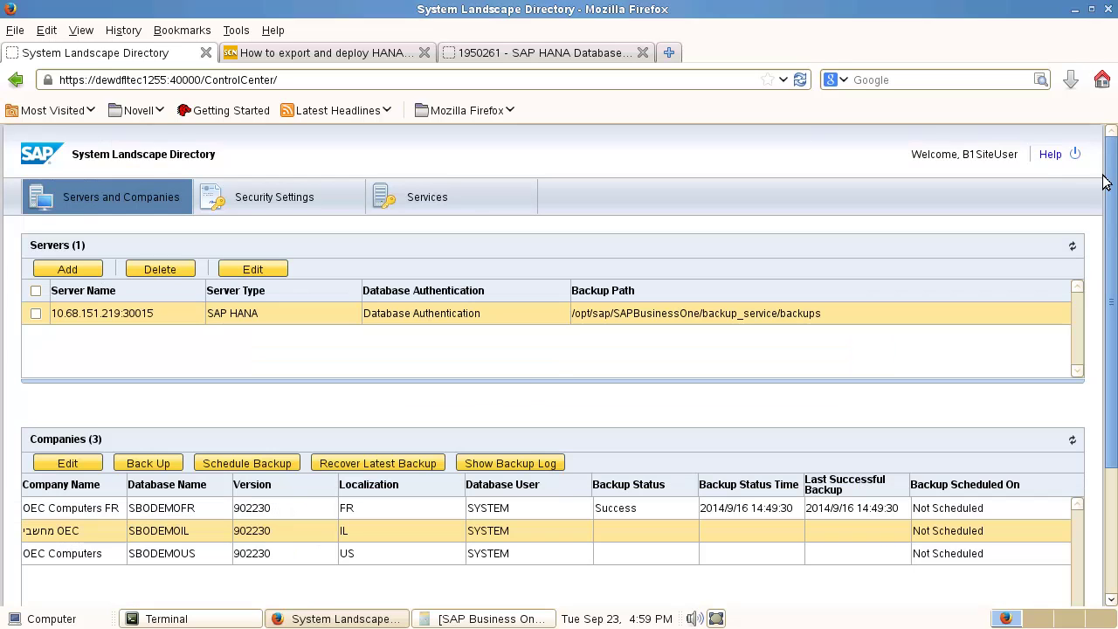
Step: Log off and sign back in to the System Landscape Directory with the site user credentials
left_click(1075, 156)
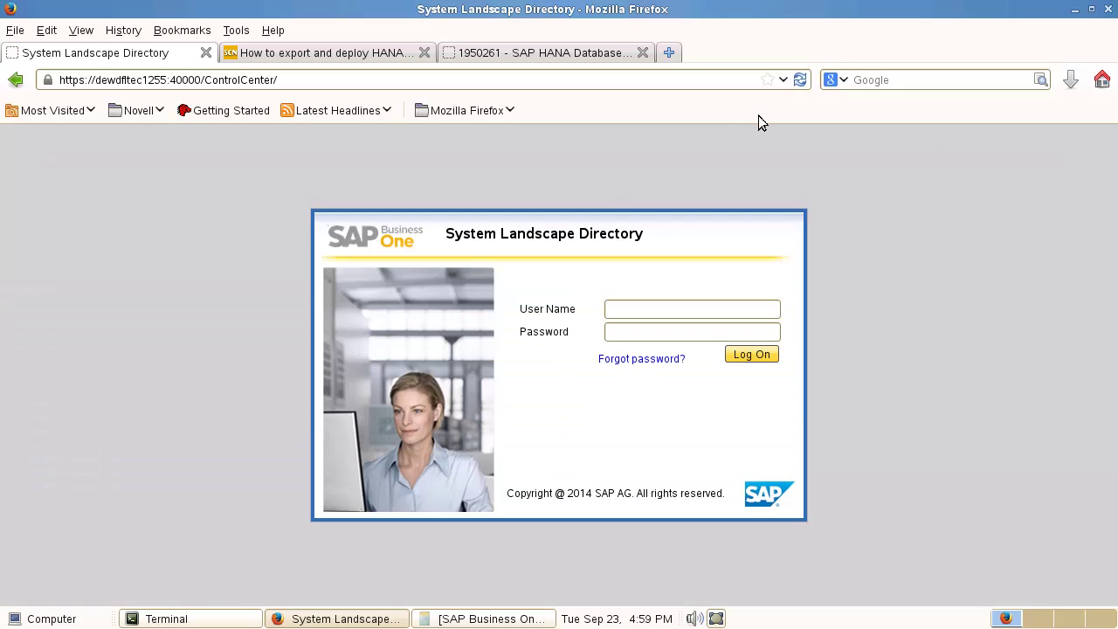
left_click(631, 307)
type("B1Site")
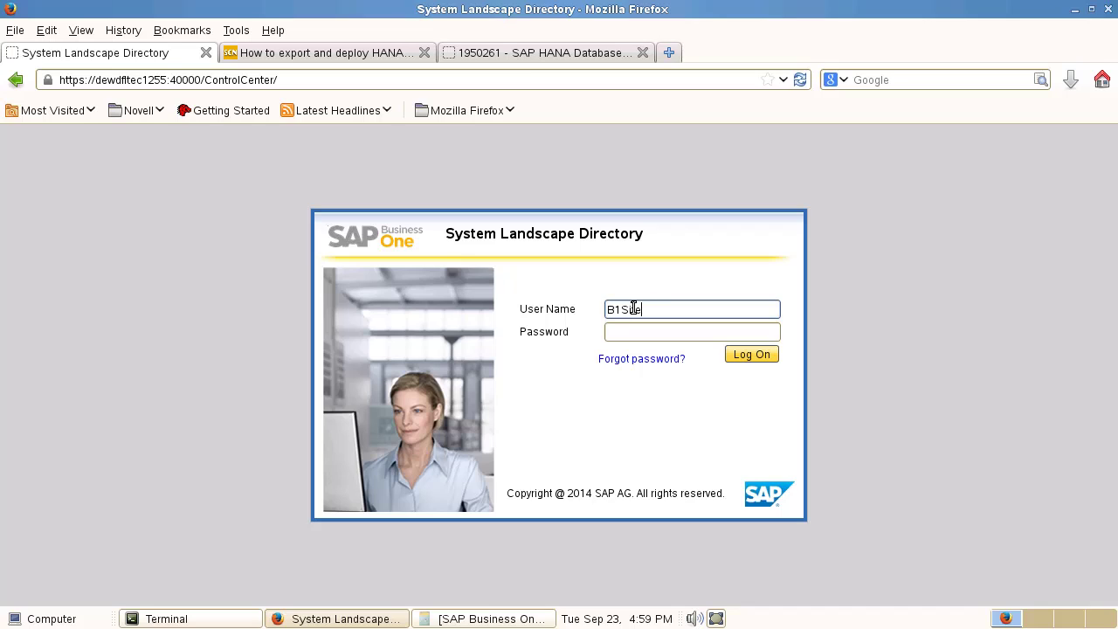
type("User")
key("Tab")
type("*")
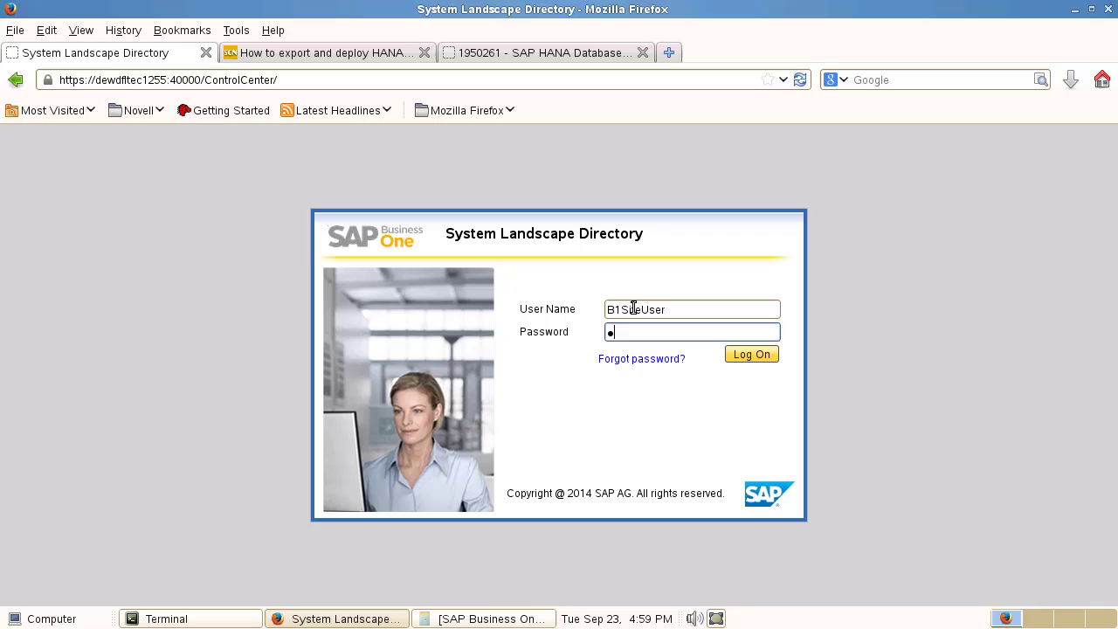
type("***")
key("Return")
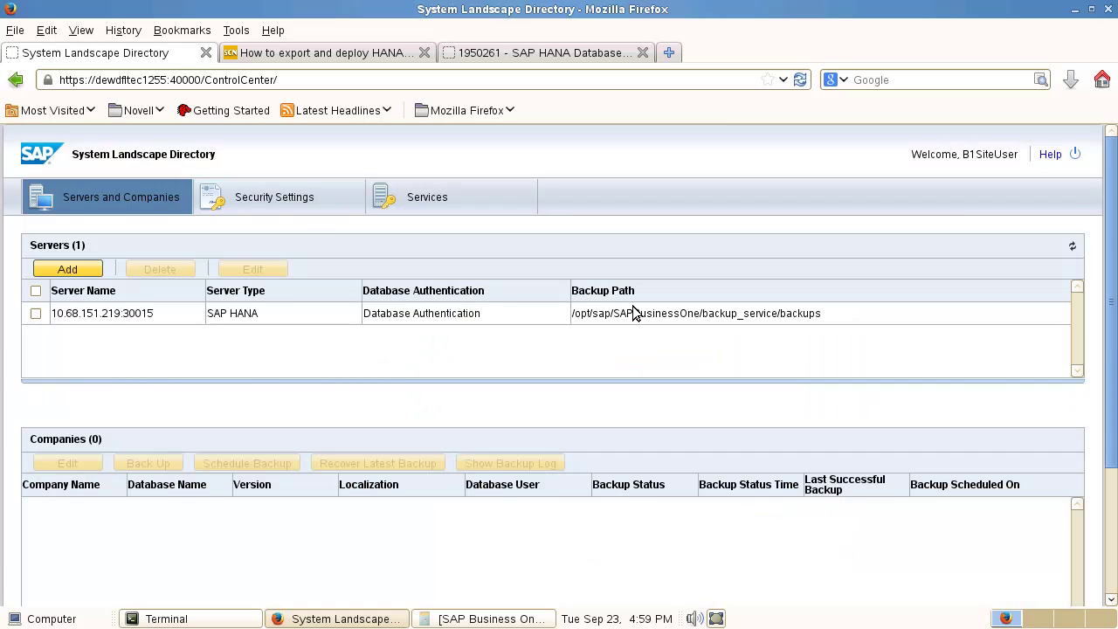
Step: Select the SAP HANA server and the SBODEMOIL company to see its successful backup status
left_click(230, 312)
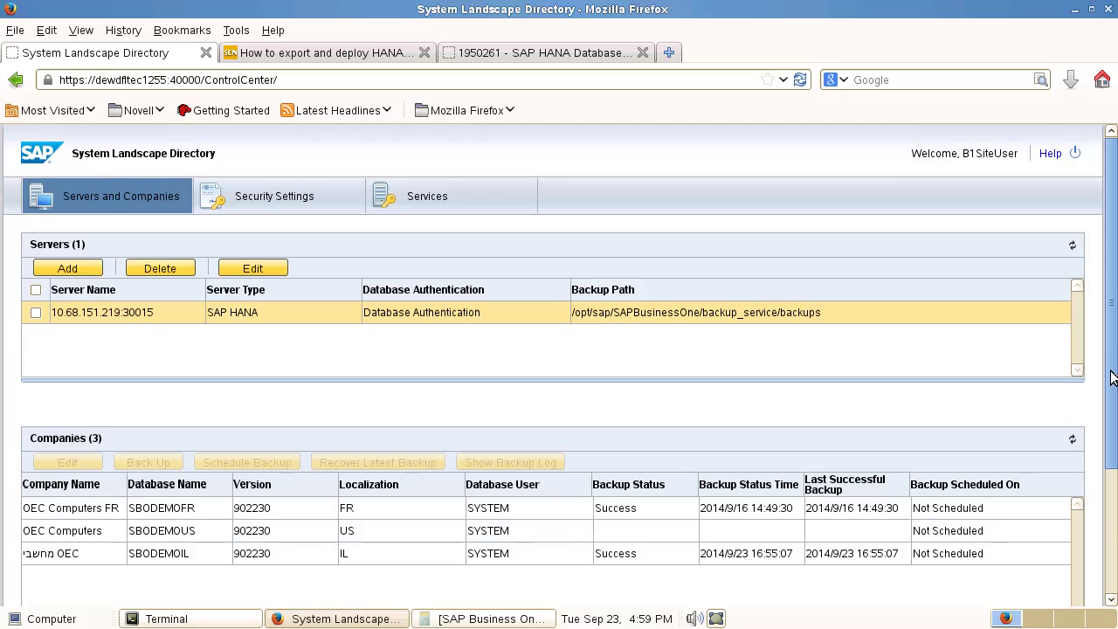
scroll(1112, 377, "down", 2)
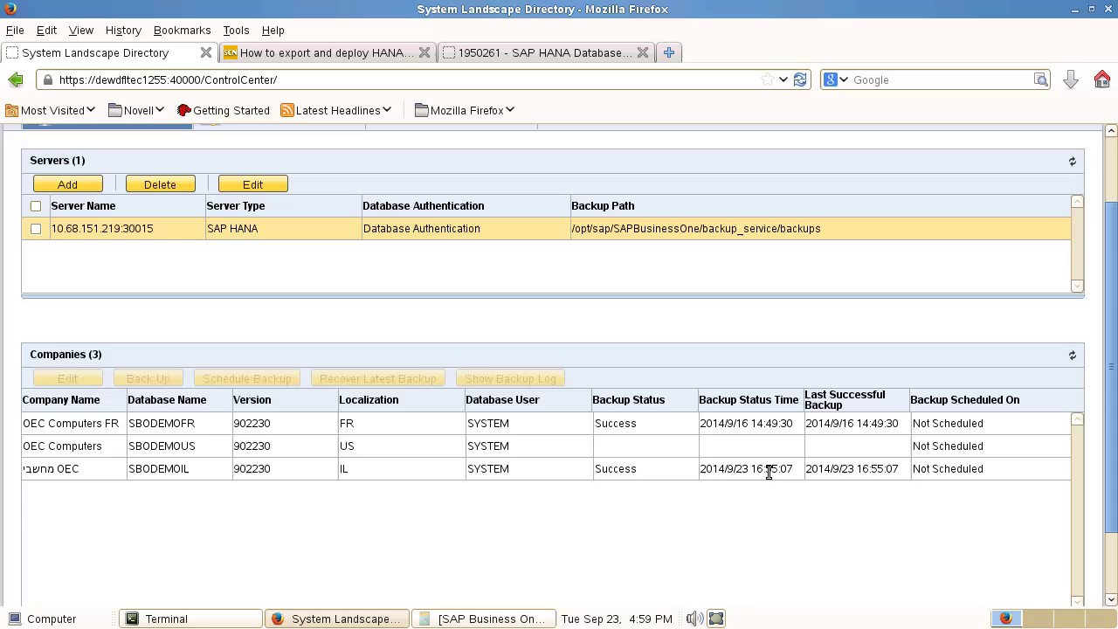
left_click(143, 468)
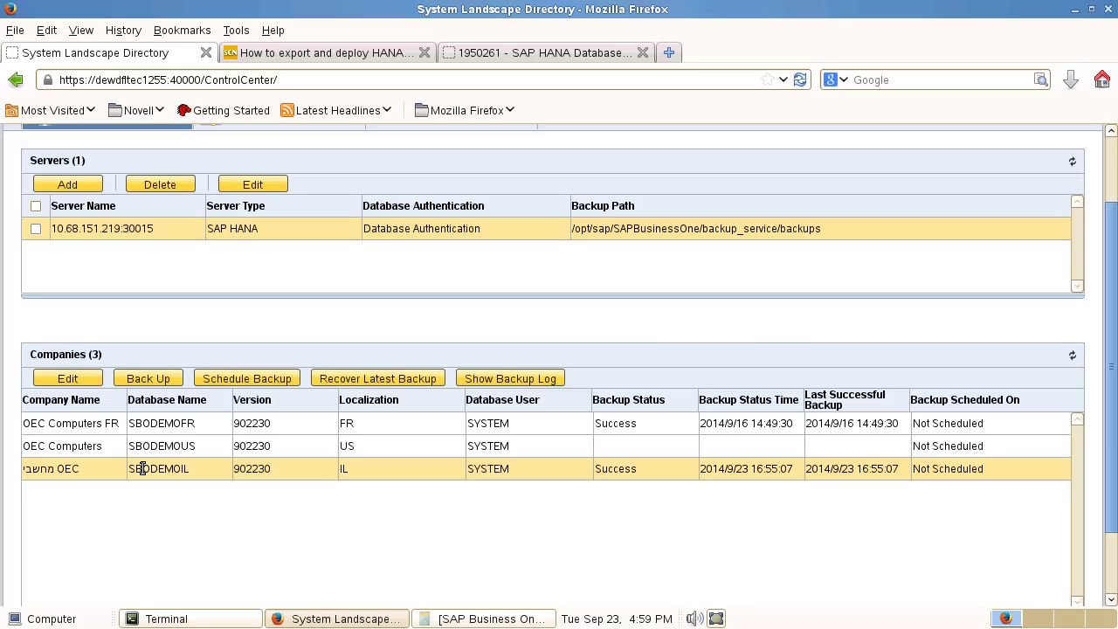
left_click(262, 375)
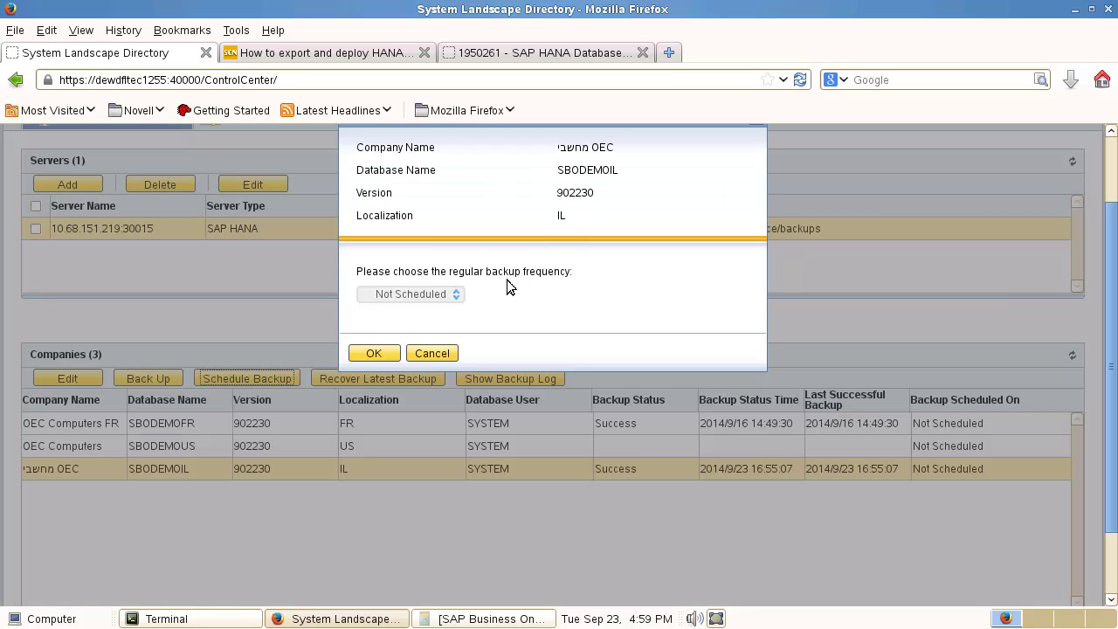
left_click(450, 295)
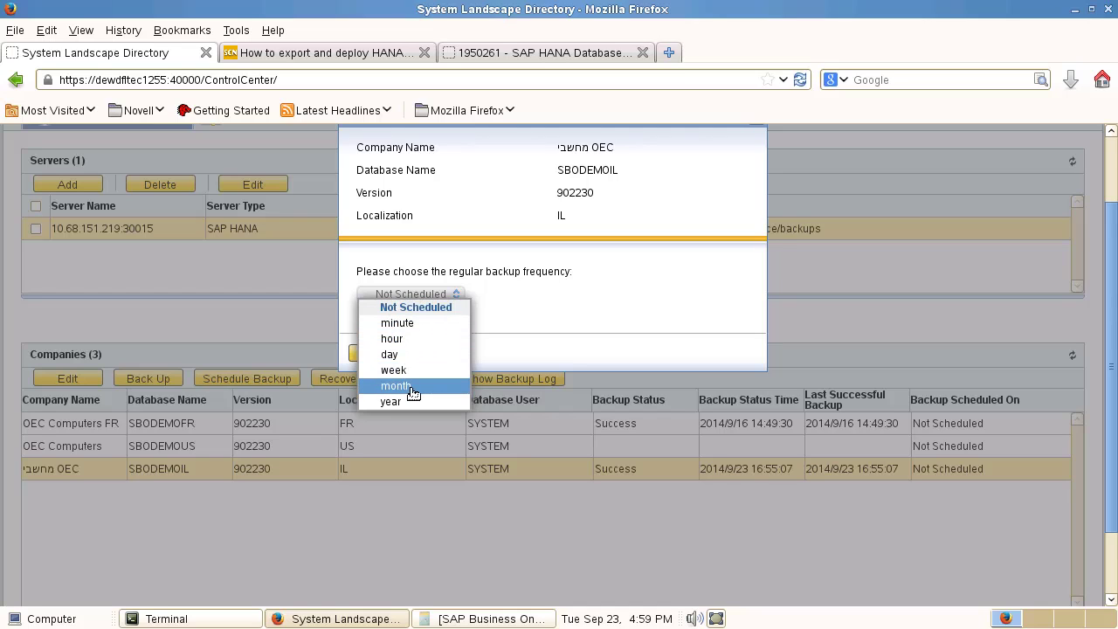
left_click(413, 323)
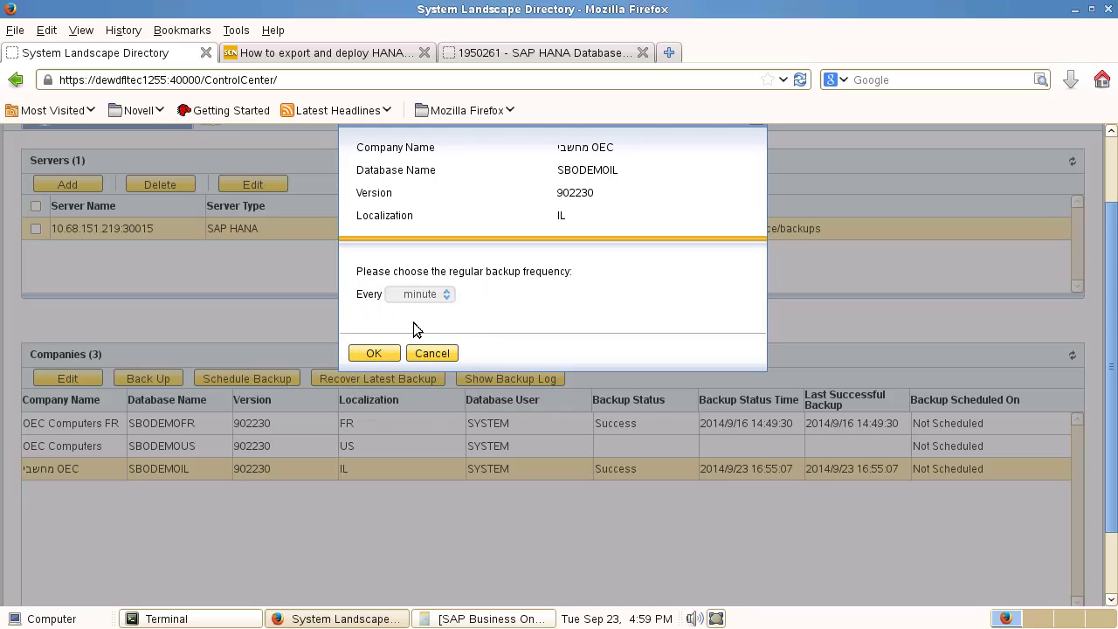
left_click(428, 296)
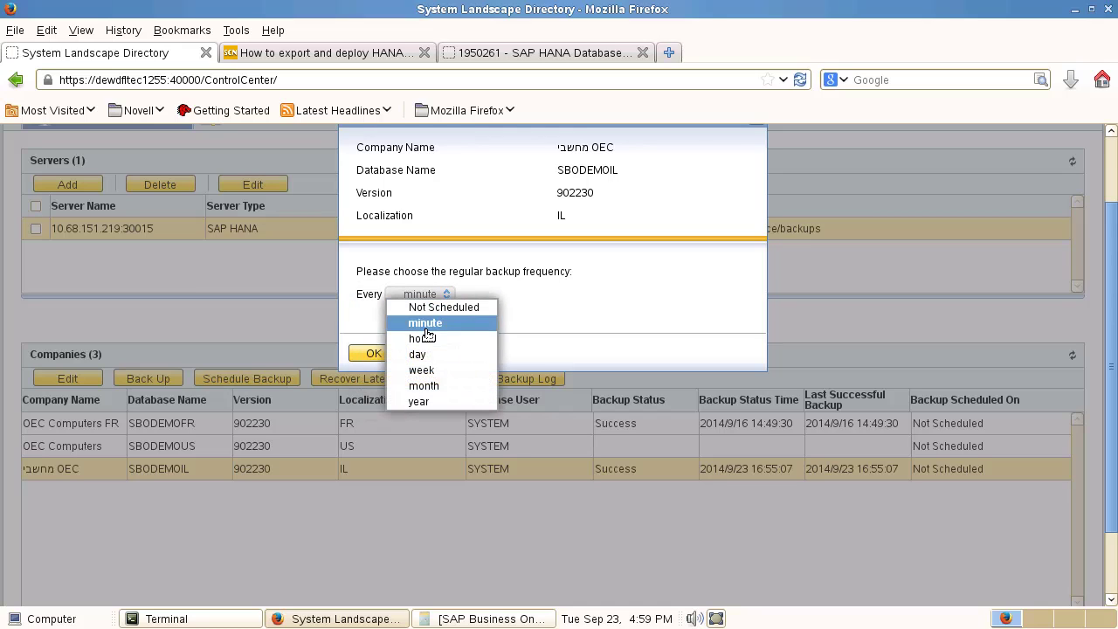
left_click(426, 386)
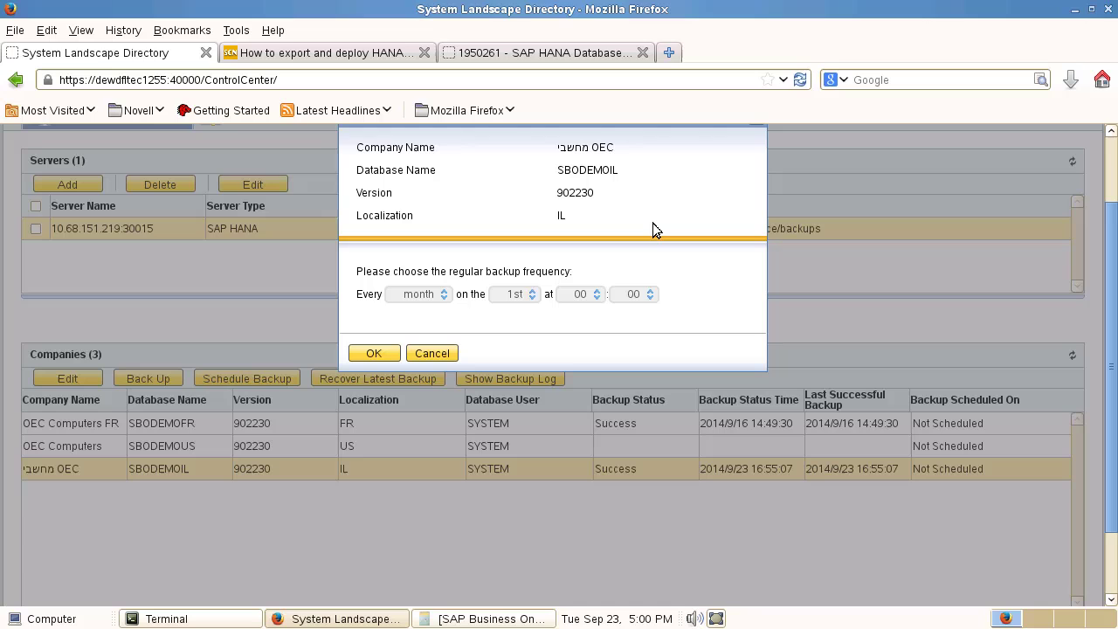
left_click(427, 353)
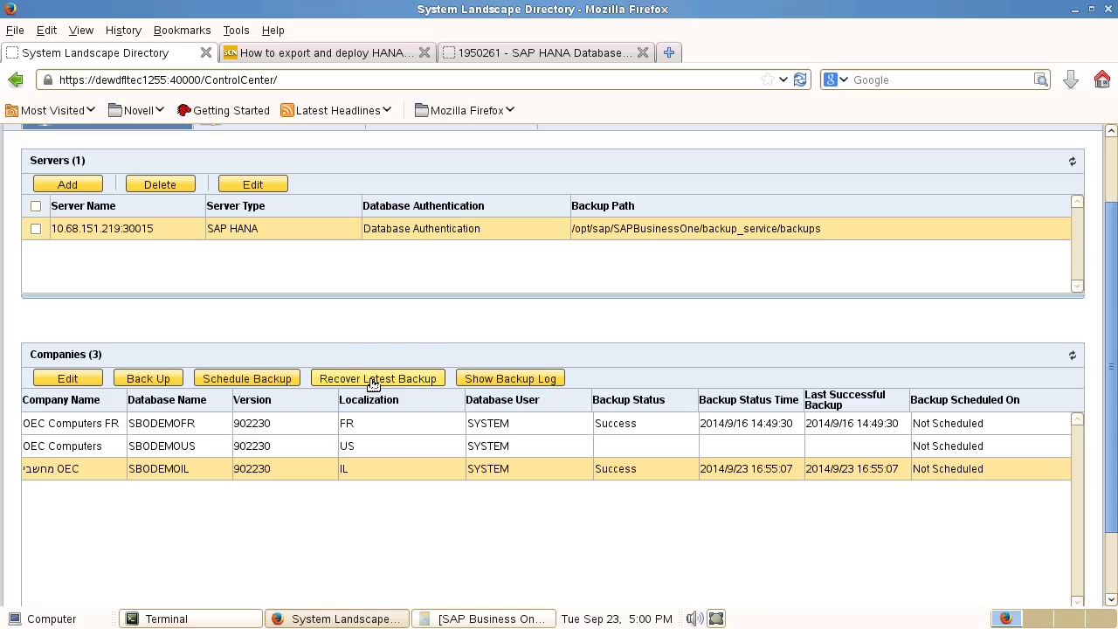
Step: Recover SBODEMOIL from its latest backup, letting the recovery run in the background
left_click(373, 381)
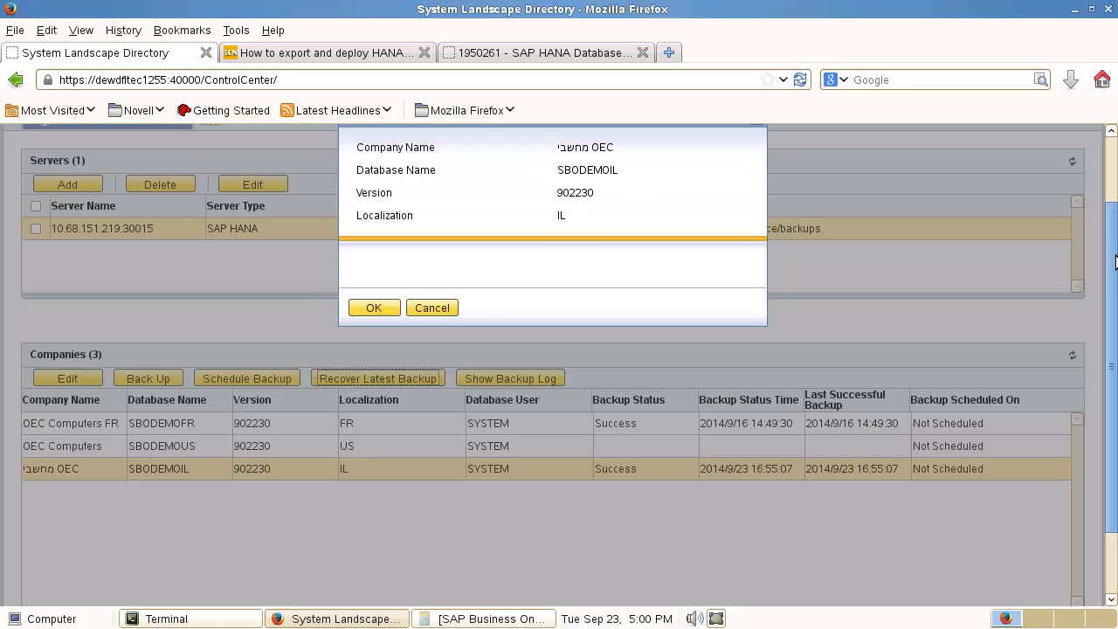
left_click_drag(1111, 262, 1107, 220)
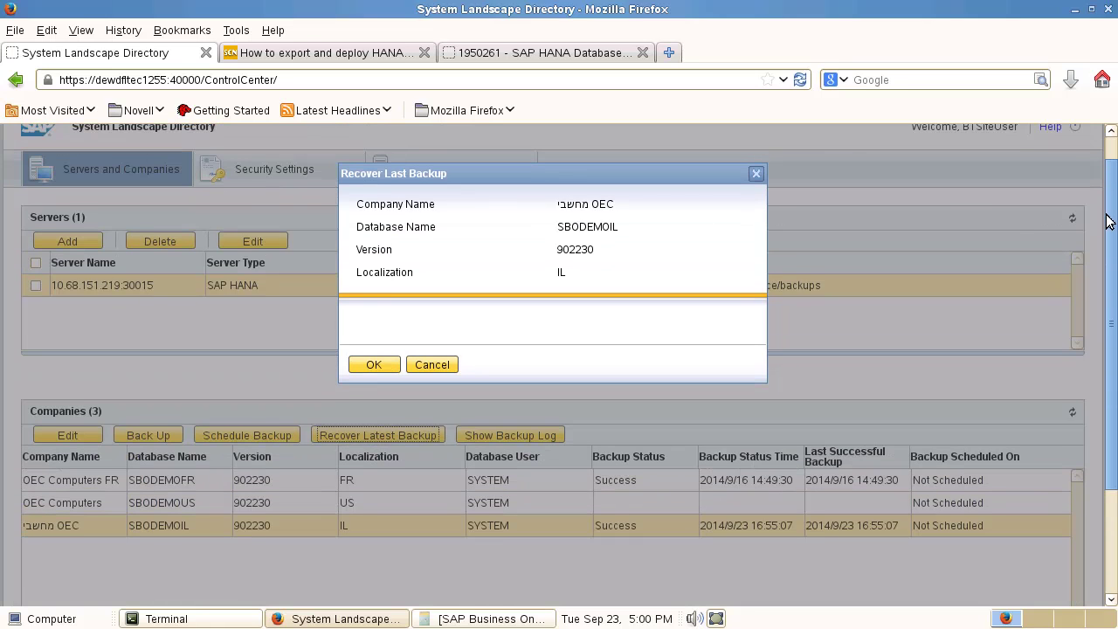
left_click(372, 366)
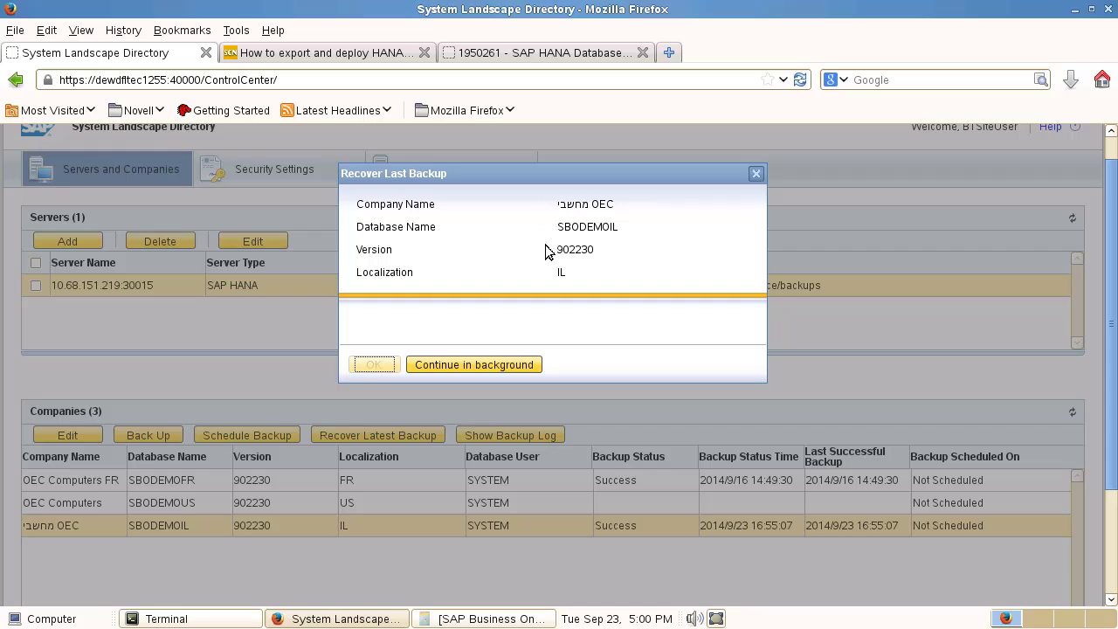
left_click(471, 370)
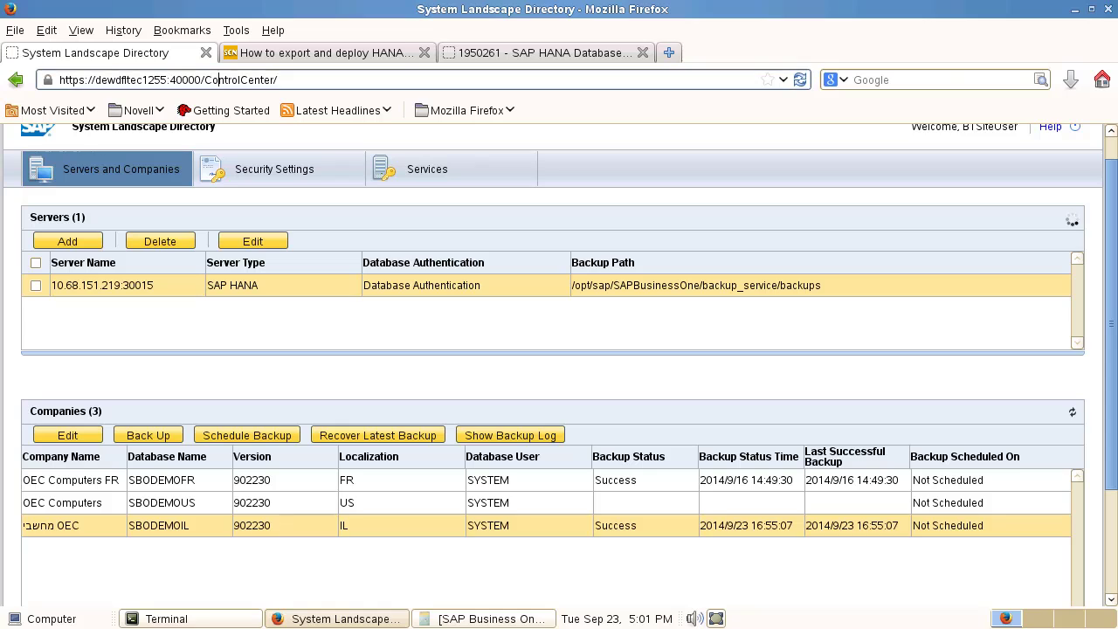
Step: Change the address from ControlCenter/ to BackupService and load the page
left_click(172, 79)
left_click(205, 80)
left_click_drag(211, 80, 335, 75)
type("BackupServic")
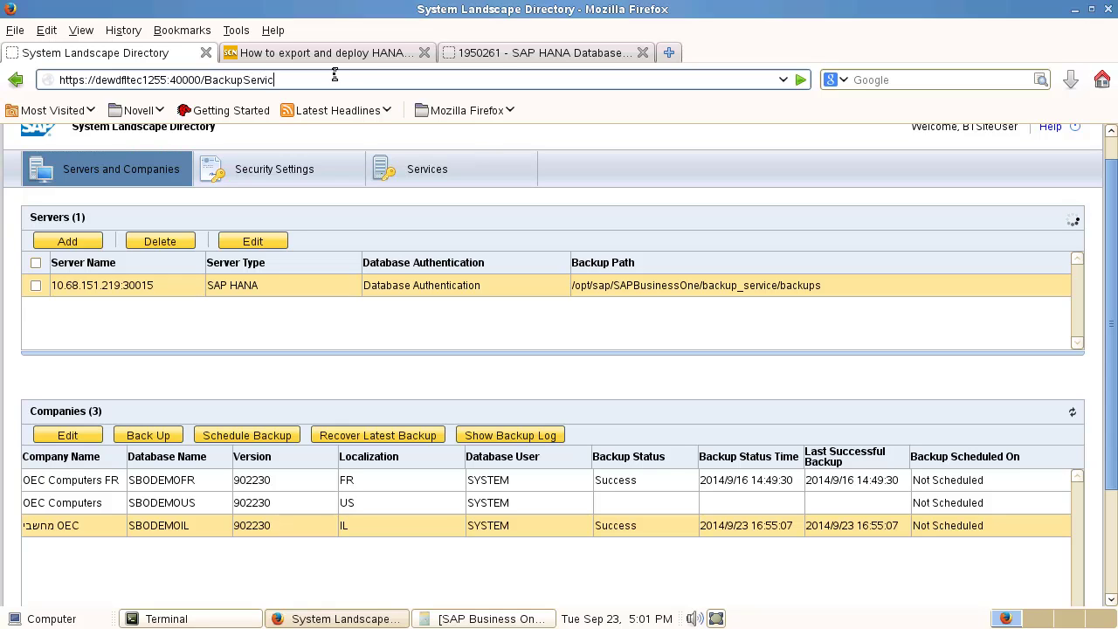
type("e")
key("Return")
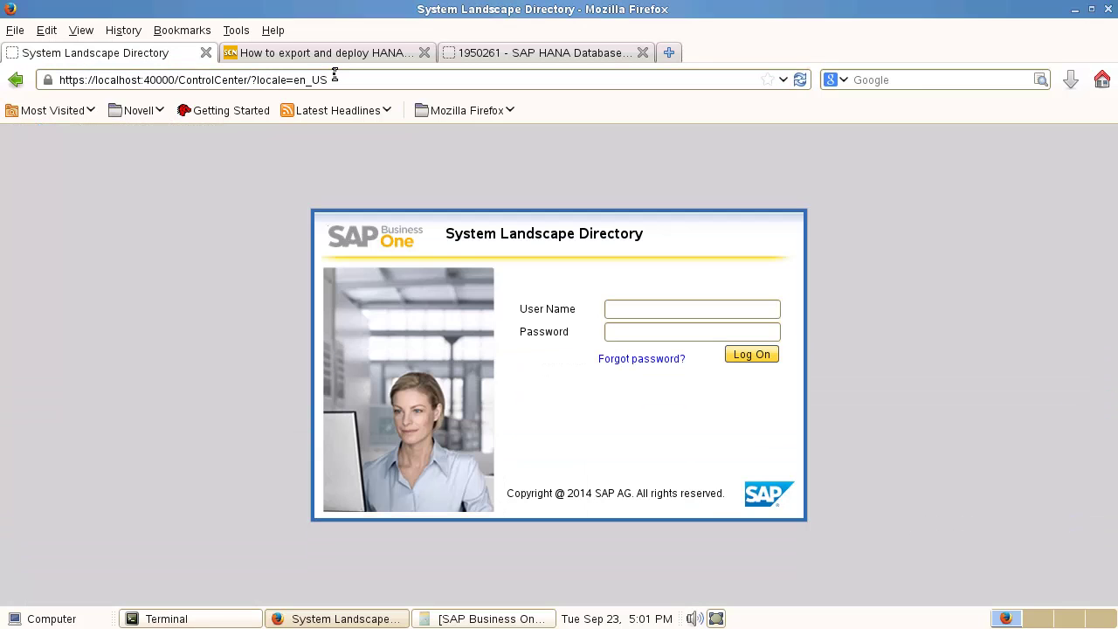
Step: Enter the site user name and password on the Backup Service login page
left_click(646, 315)
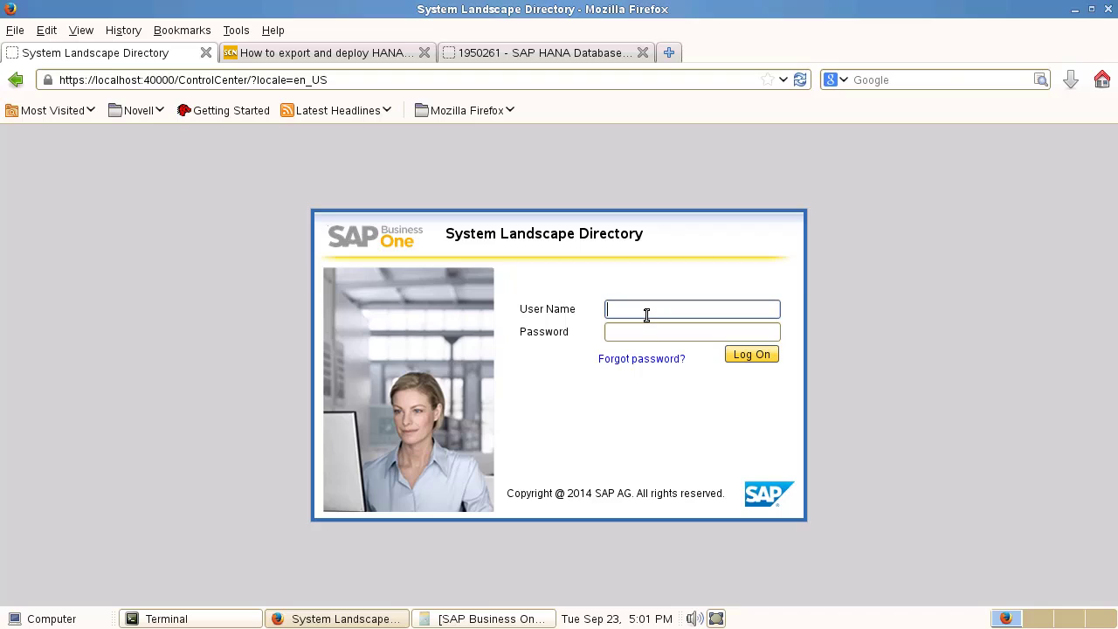
type("B1SiteUser")
key("Tab")
type("1234")
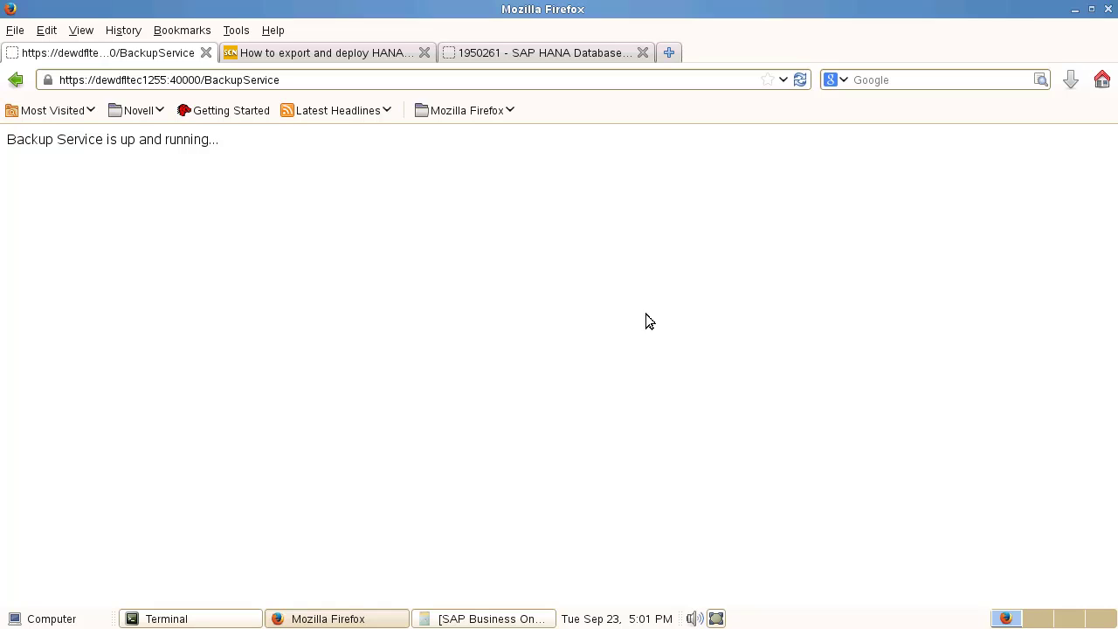
Step: Read SAP note 1950261 down to its attachments, then return to the Administrator's Guide at section 8.6.1 Backup Policy
left_click(489, 51)
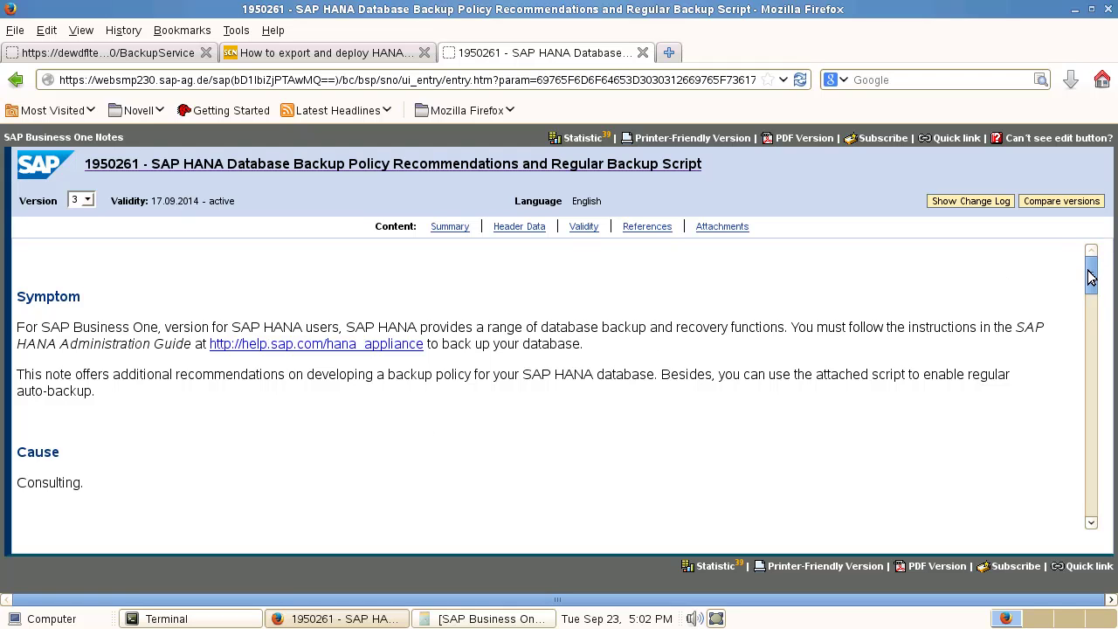
left_click_drag(1092, 275, 1058, 502)
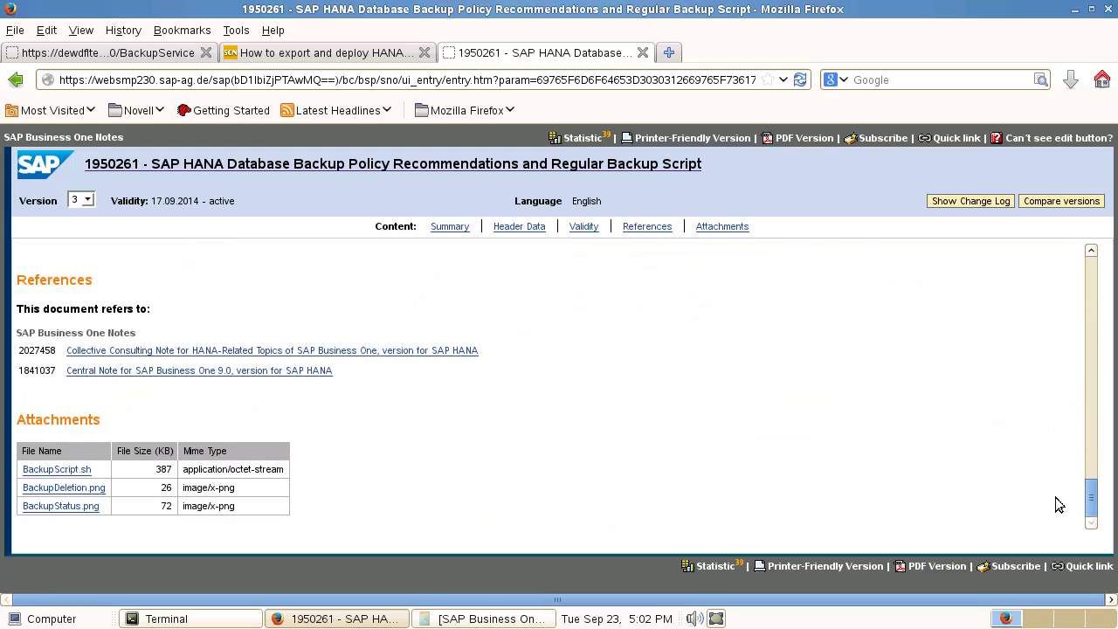
left_click(70, 470)
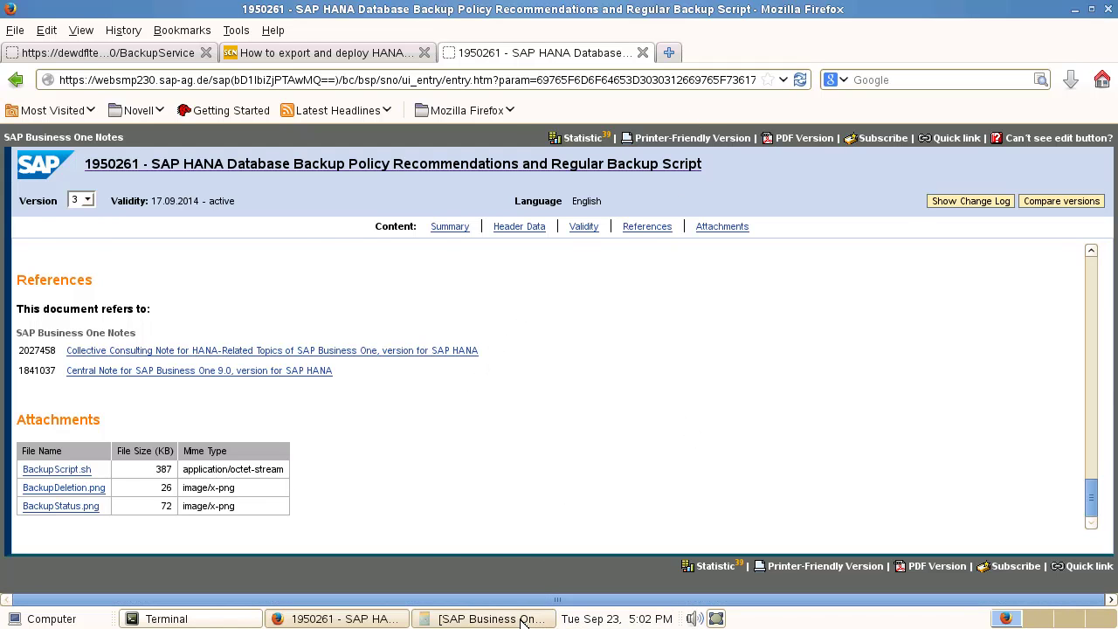
left_click(489, 619)
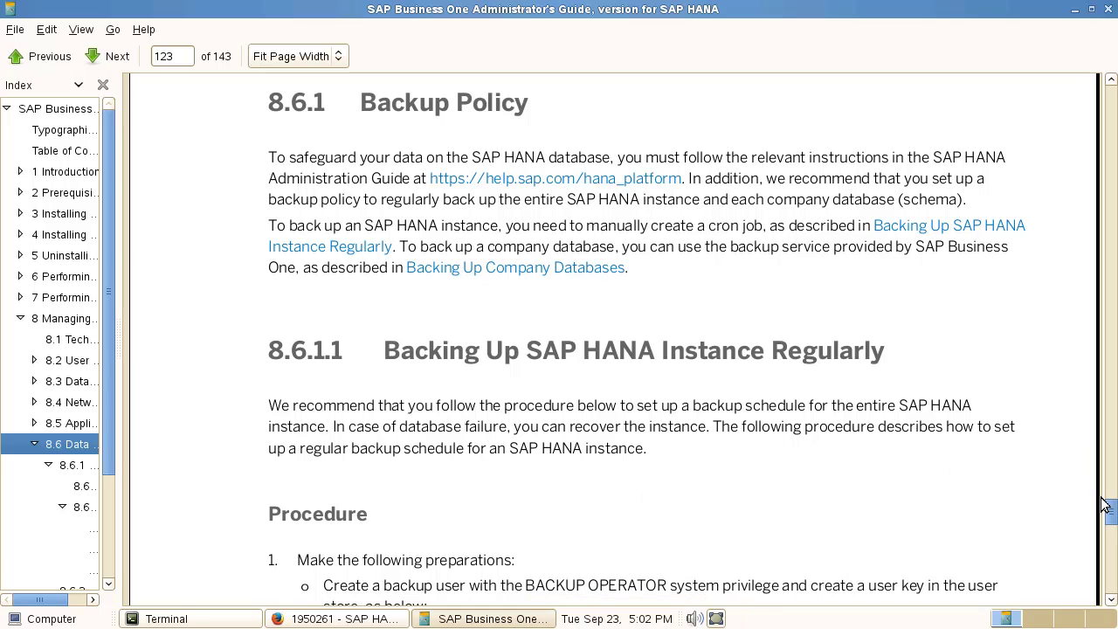
Step: Scroll the Administrator's Guide from page 123 to page 132, 'Restarting SAP Business One Services on Linux'
left_click(1112, 524)
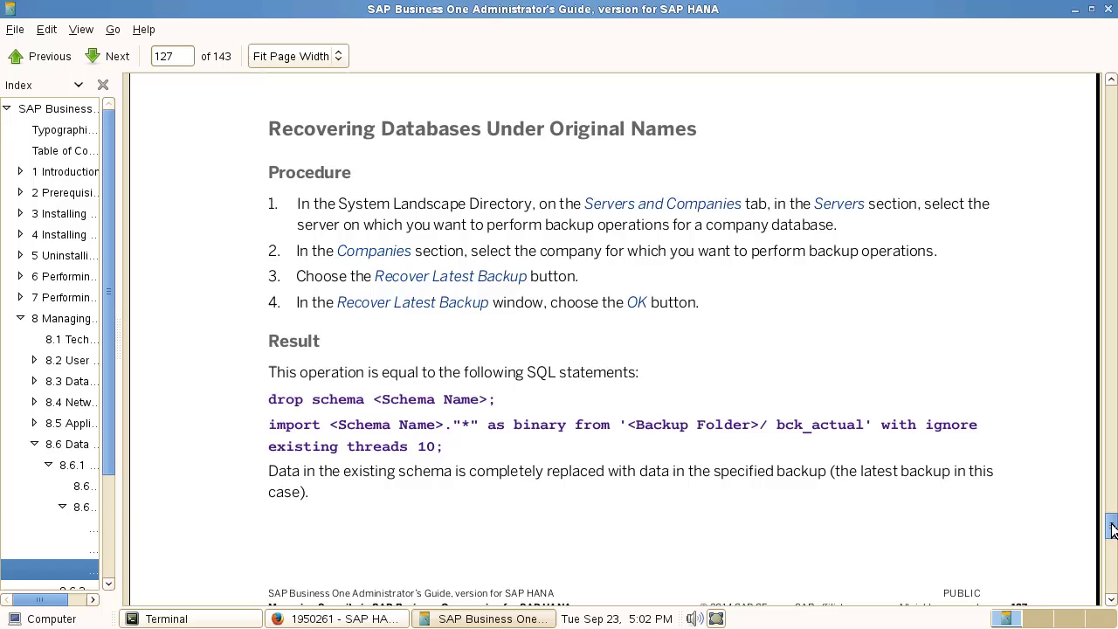
left_click_drag(1111, 528, 1112, 544)
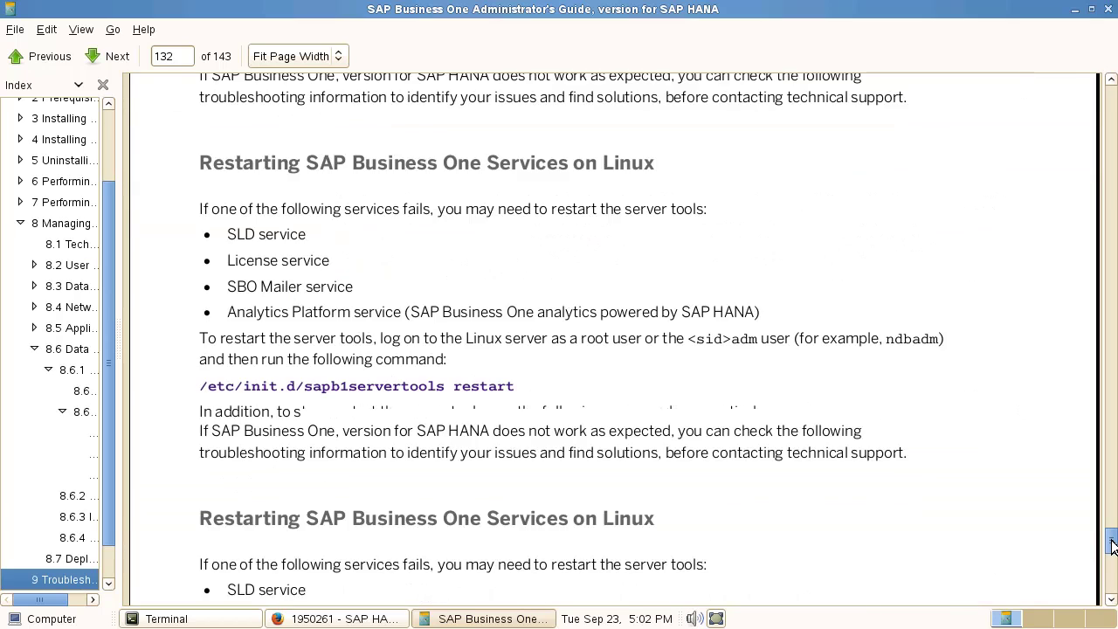